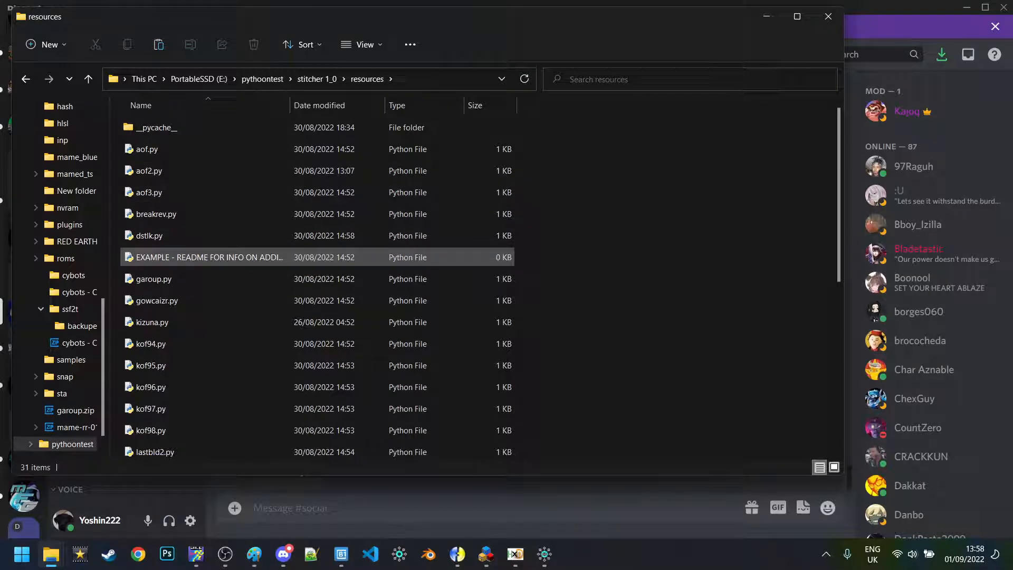
Duplicate sfa2.py in the resources folder and rename the copy to cybots.py.
scroll(264, 266, "down", 5)
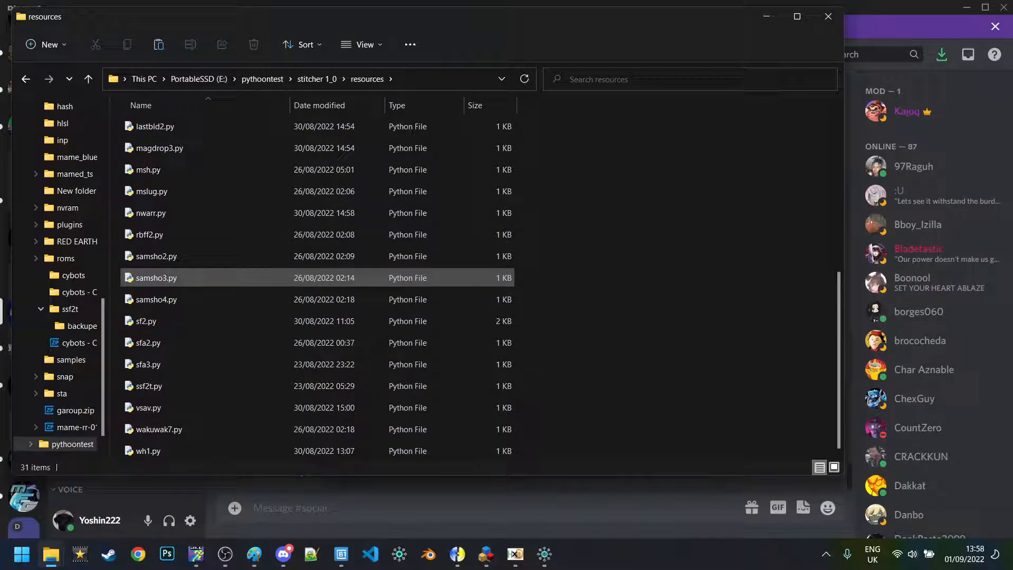
left_click(211, 343)
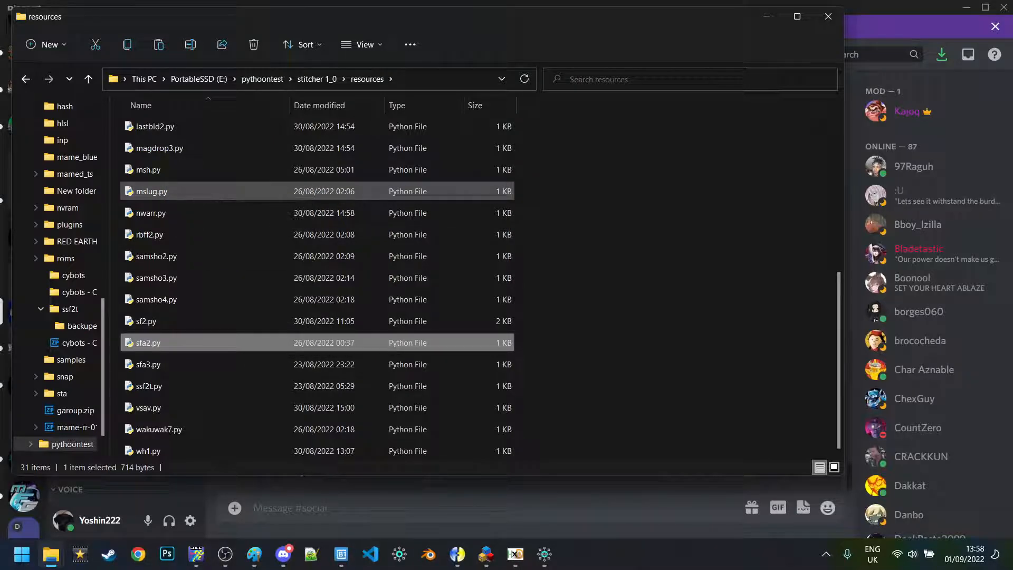
key("ctrl+v")
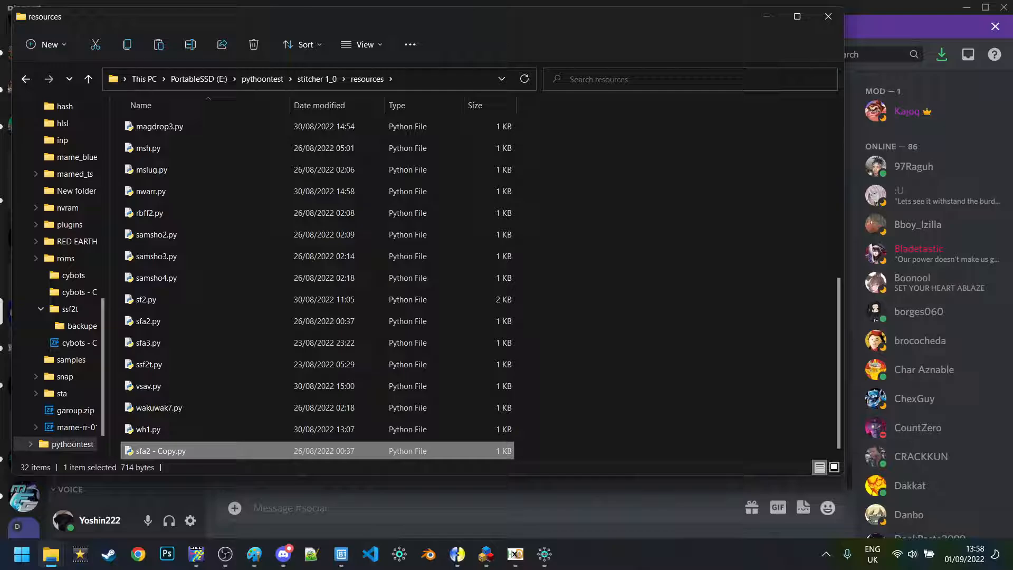
key("F2")
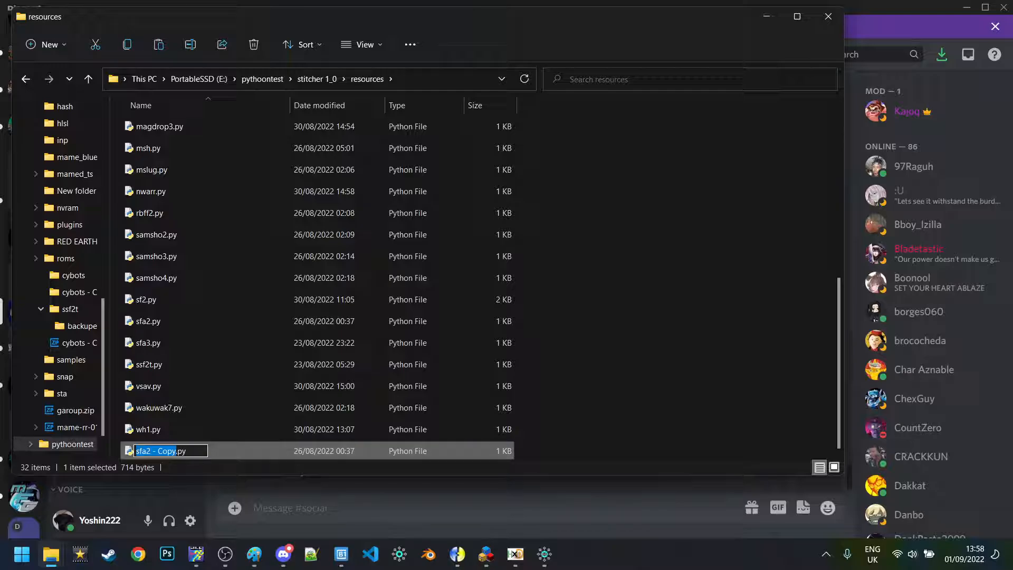
type("cybots")
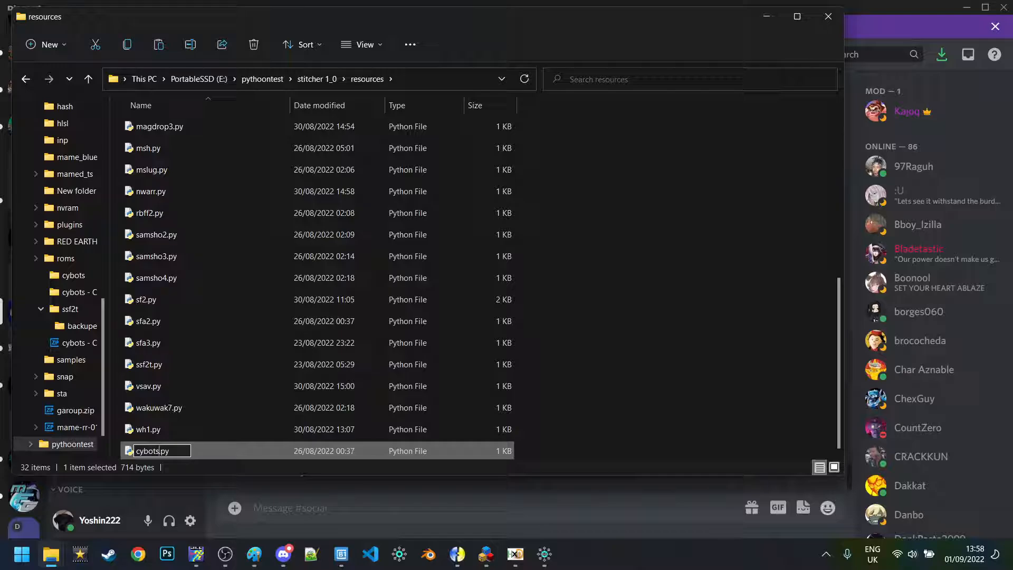
key("Return")
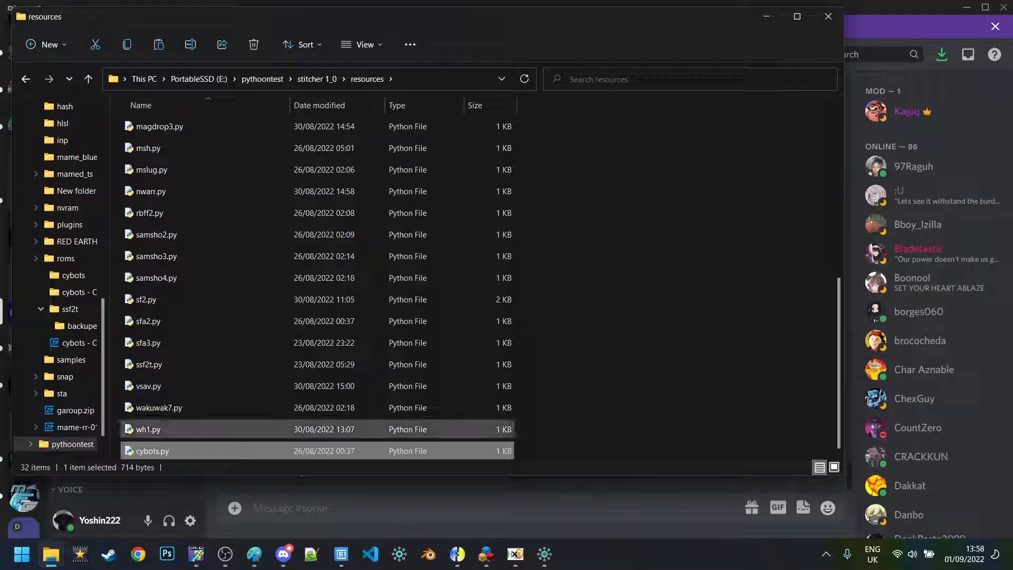
Open cybots.py in Notepad++.
right_click(180, 451)
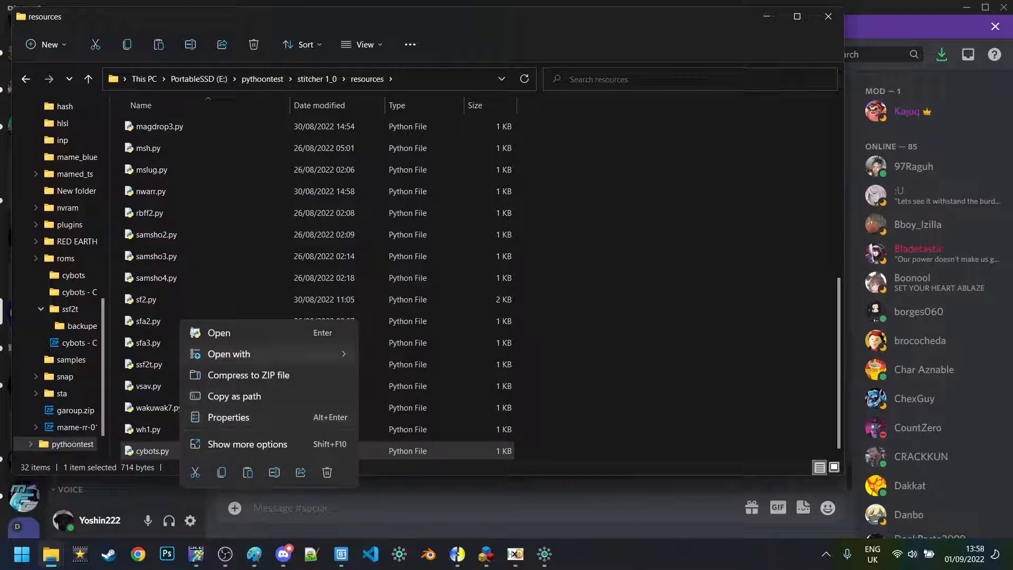
mouse_move(263, 354)
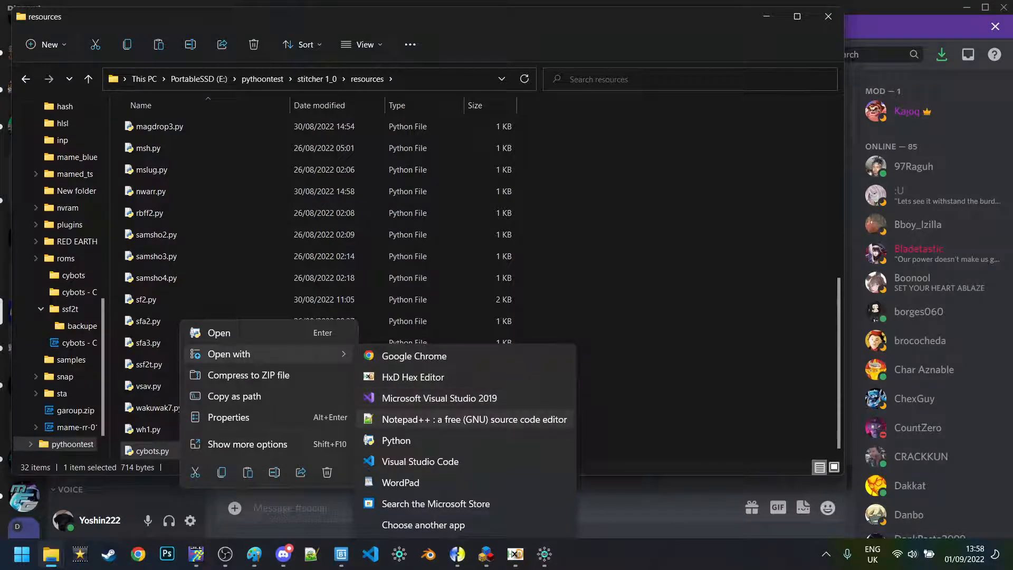
left_click(438, 419)
Examine the System, gname1, gfx_prefix and gfx_romsize settings in cybots.py.
left_click(360, 289)
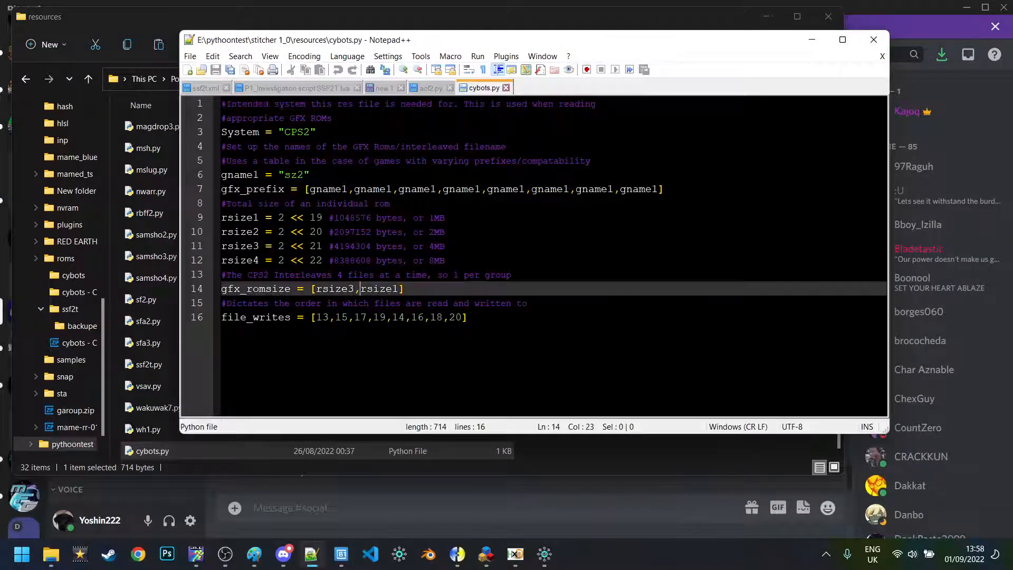
left_click(392, 204)
left_click(310, 174)
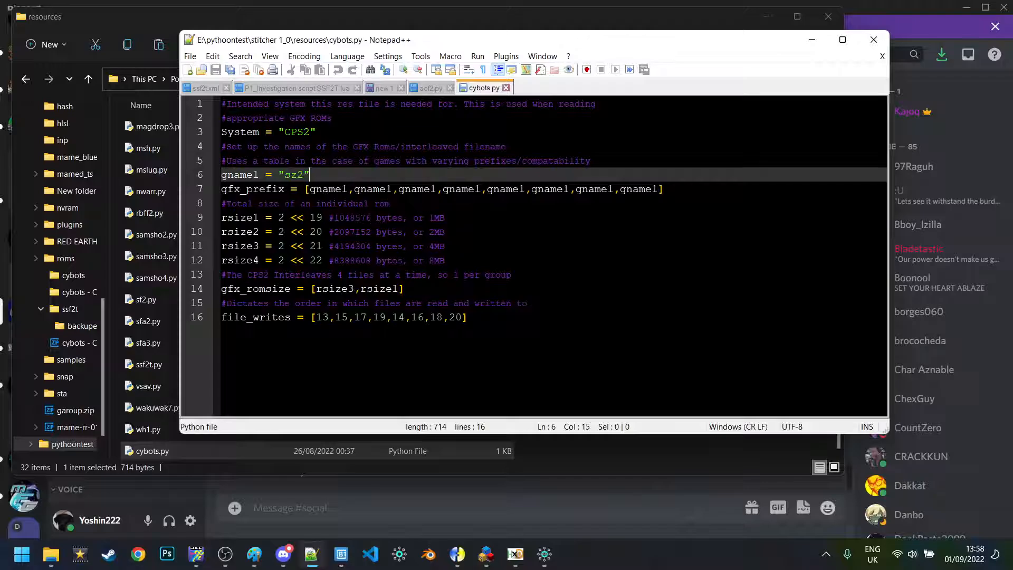
key("Up")
key("Up")
key("Right")
key("Up")
key("Right")
key("Left")
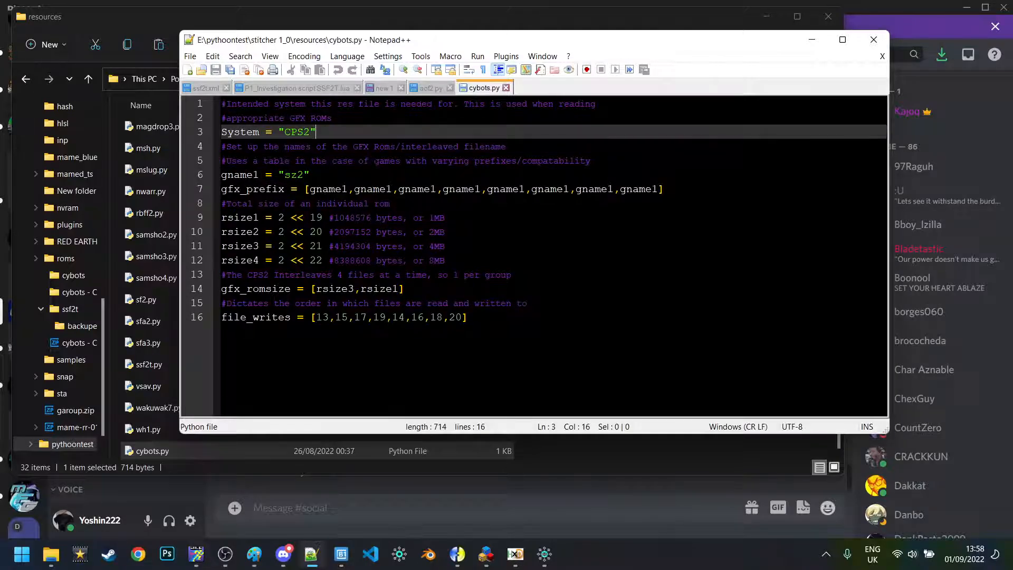
key("Down")
key("Down")
key("Down")
key("Down")
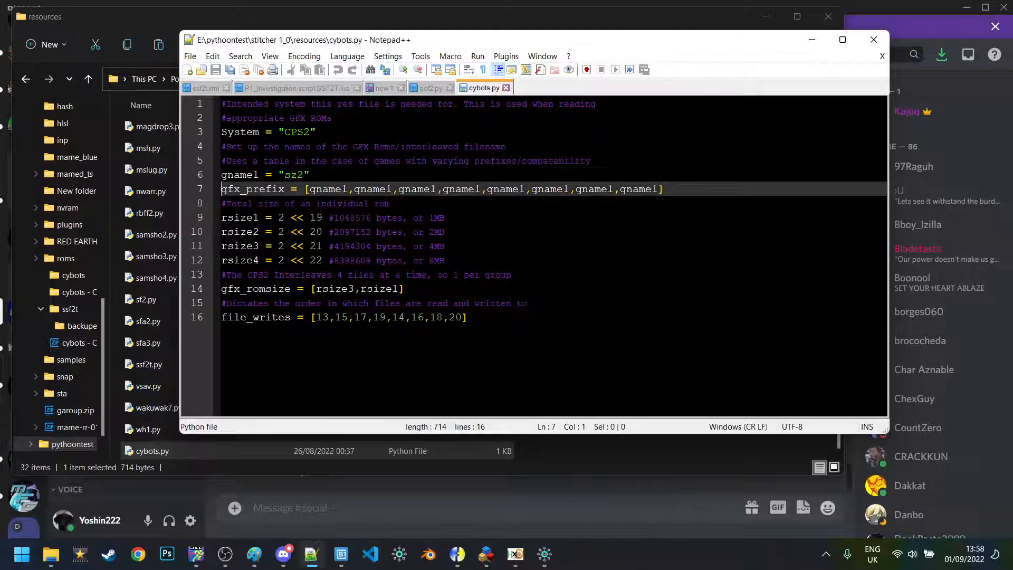
Set the gname1 value in cybots.py to "cyb".
key("Up")
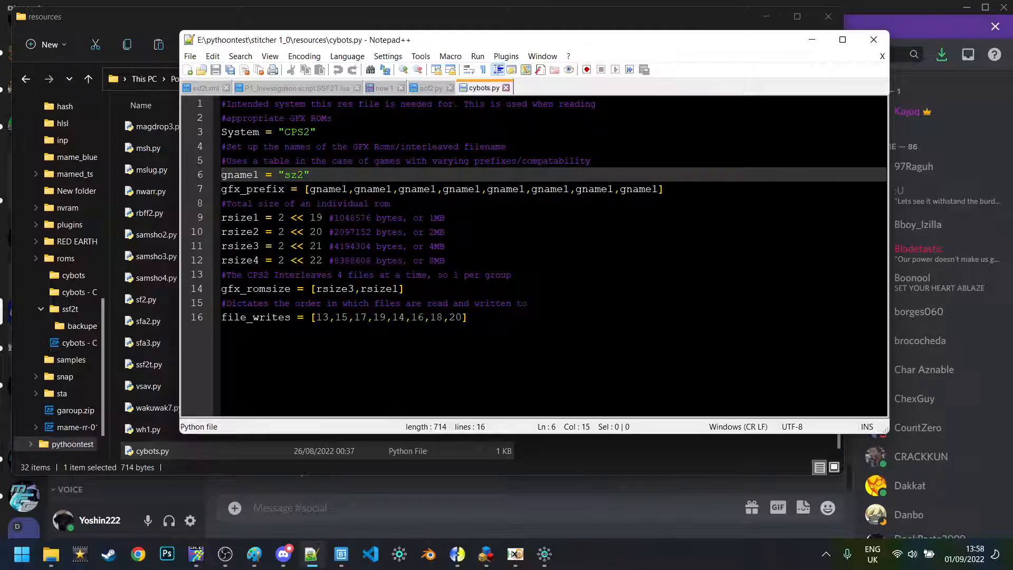
key("Left")
key("BackSpace")
key("BackSpace")
key("BackSpace")
type("cy7b")
key("BackSpace")
key("BackSpace")
type("b")
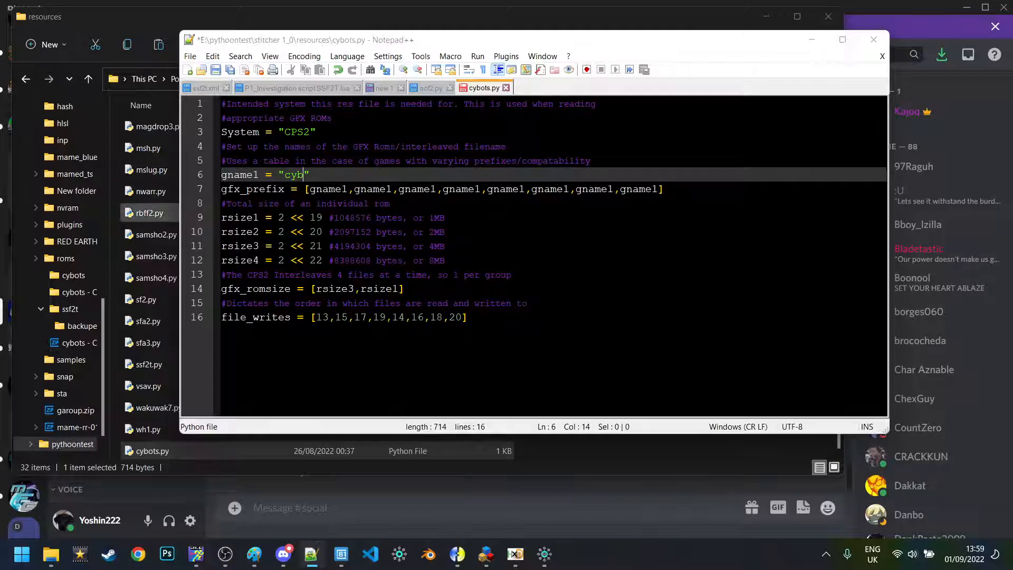
Switch to File Explorer and open the cybots folder inside the stitcher 1_0 roms folder.
left_click(153, 213)
left_click(317, 79)
key("Down")
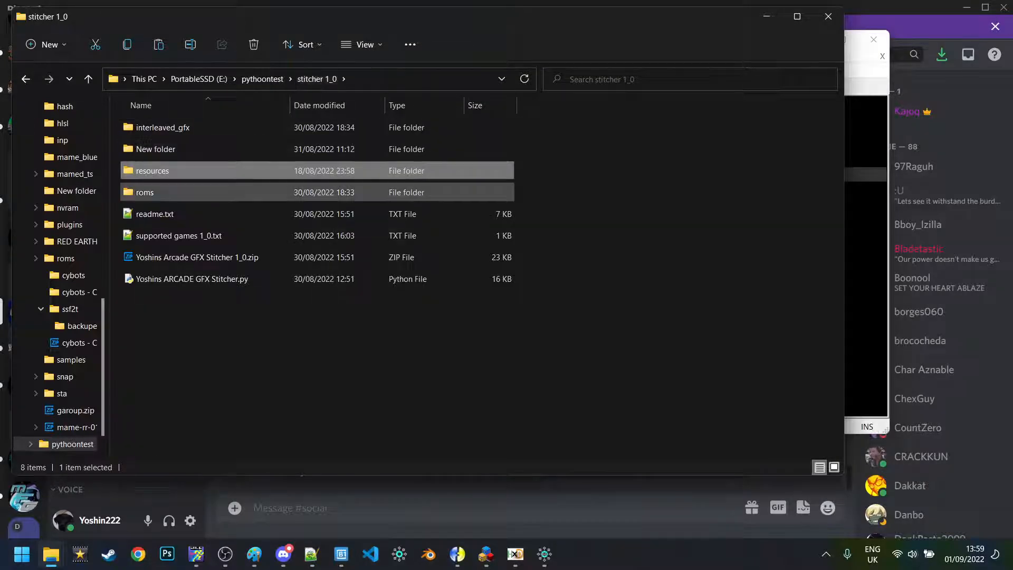
key("Return")
key("Down")
key("Return")
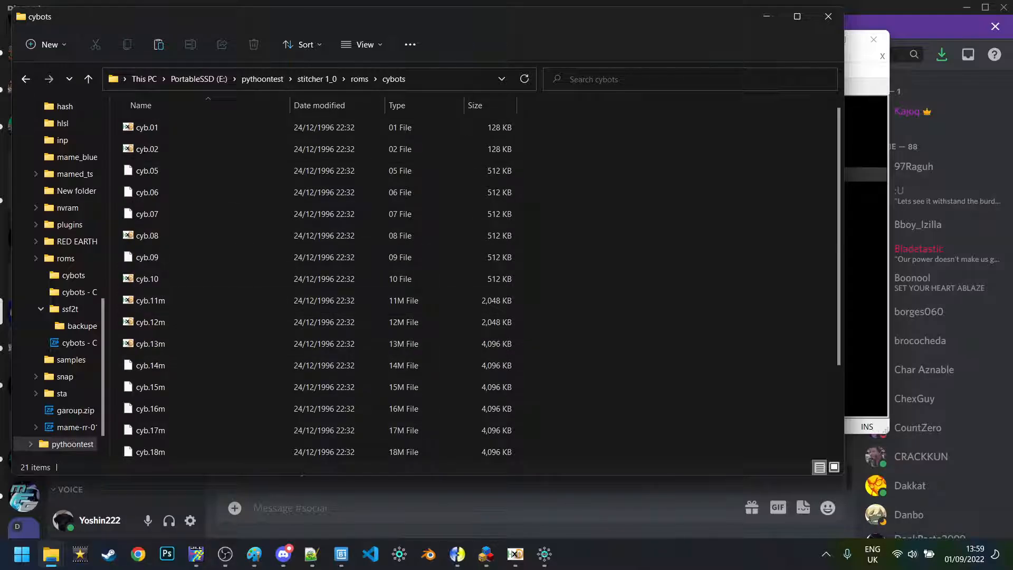
Compare the file size of the cyb.13m graphics ROM with the rsize definitions in cybots.py.
left_click(865, 274)
left_click(339, 245)
left_click(333, 218)
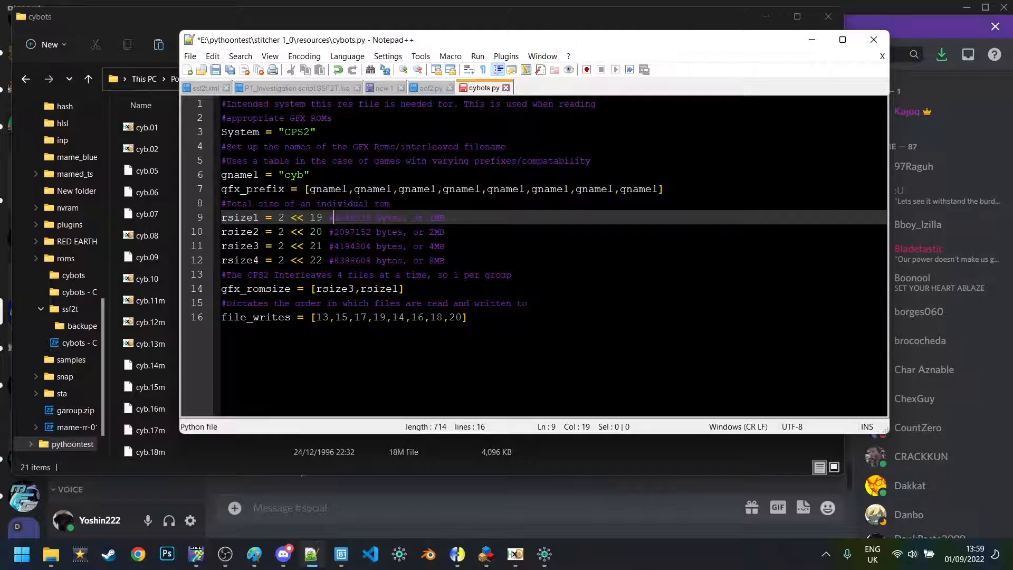
scroll(150, 300, "down", 2)
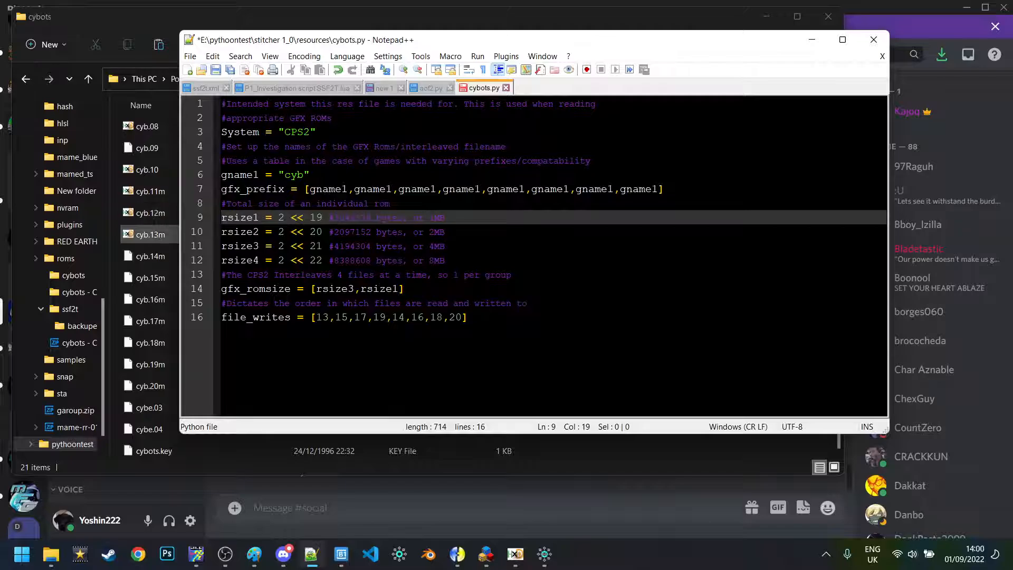
left_click(151, 234)
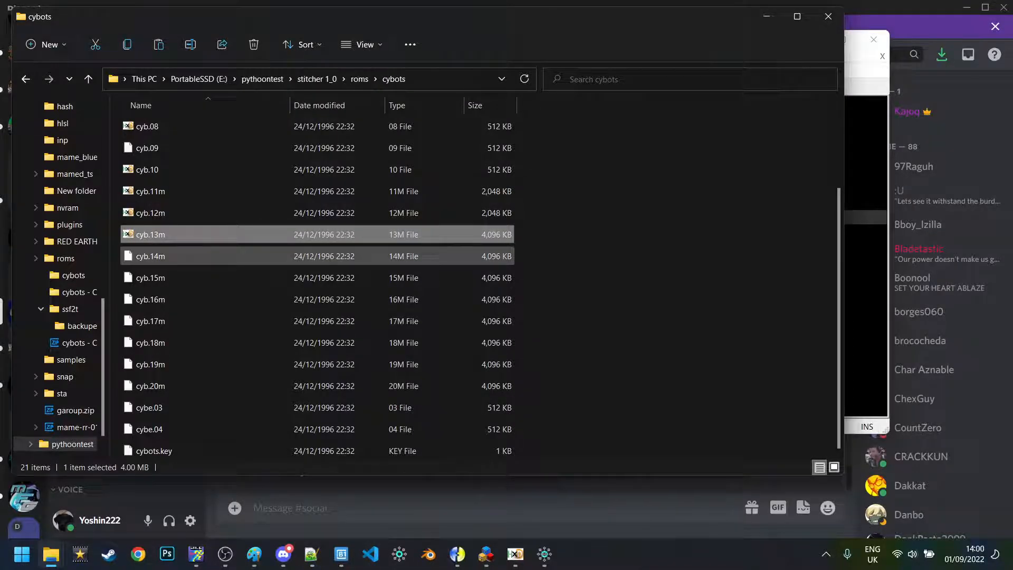
key("alt+Tab")
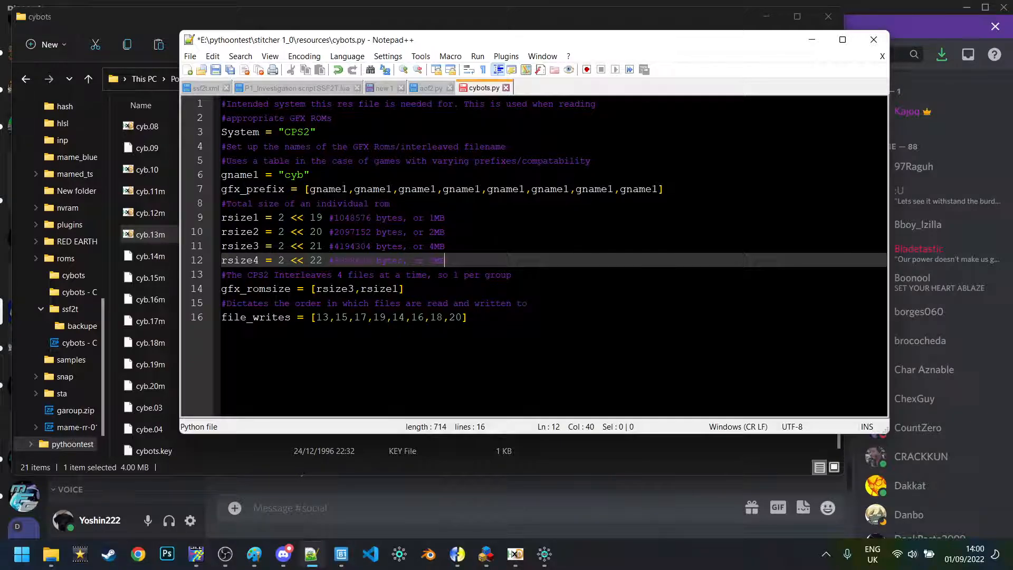
Replace the second gfx_romsize entry with rsize3 and save cybots.py.
double_click(240, 245)
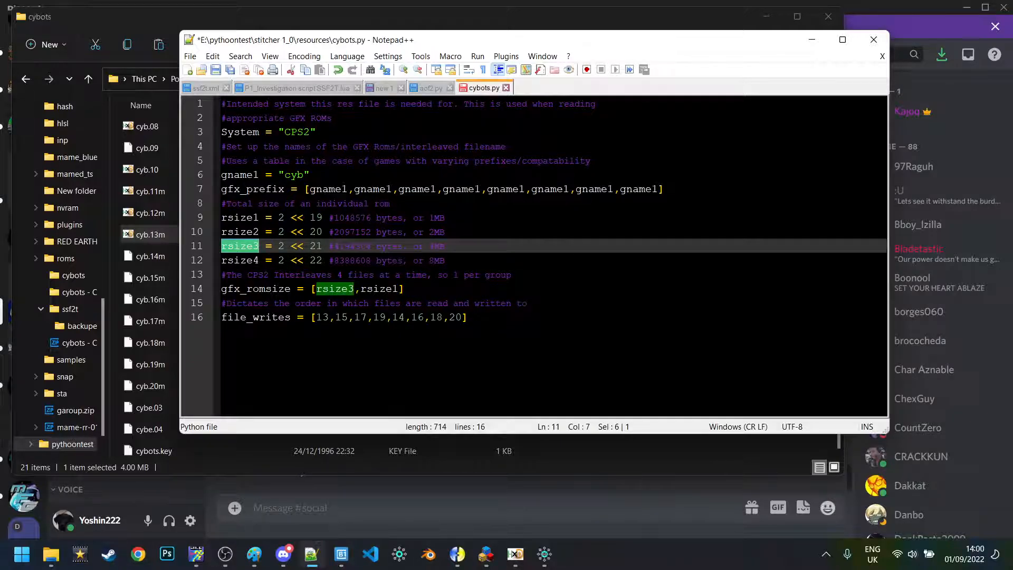
double_click(335, 289)
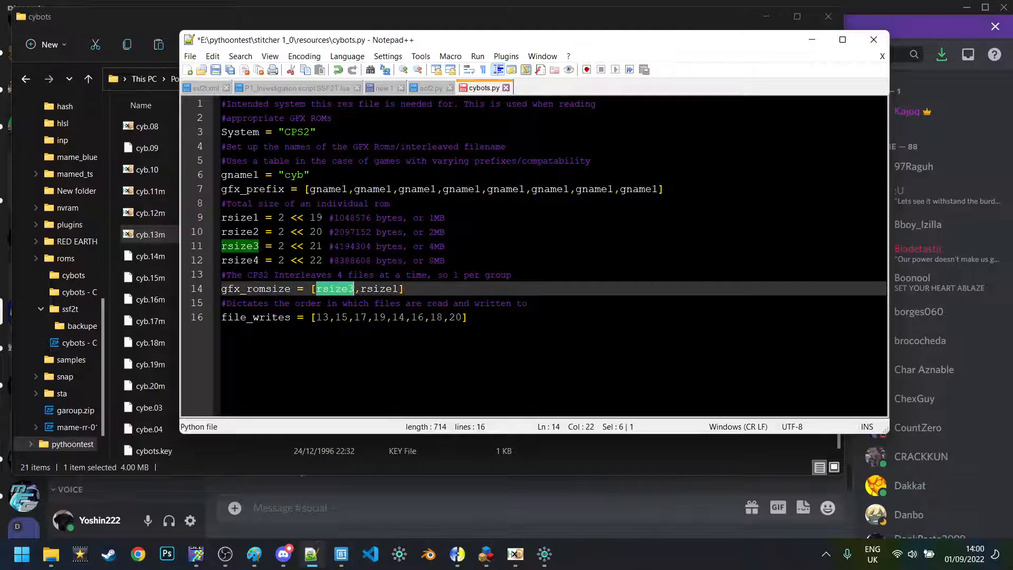
key("ctrl+c")
double_click(395, 289)
key("ctrl+v")
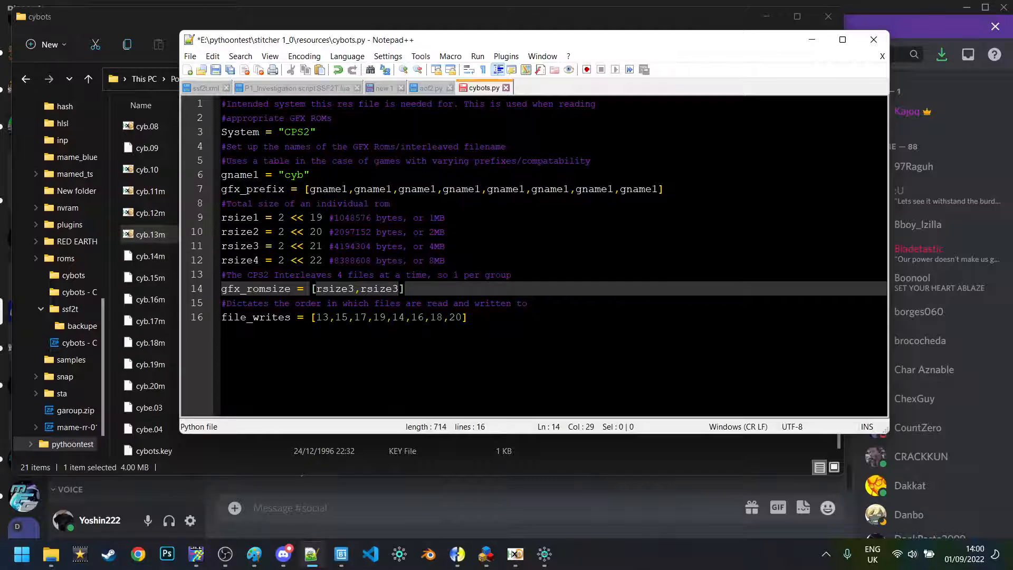
left_click(469, 318)
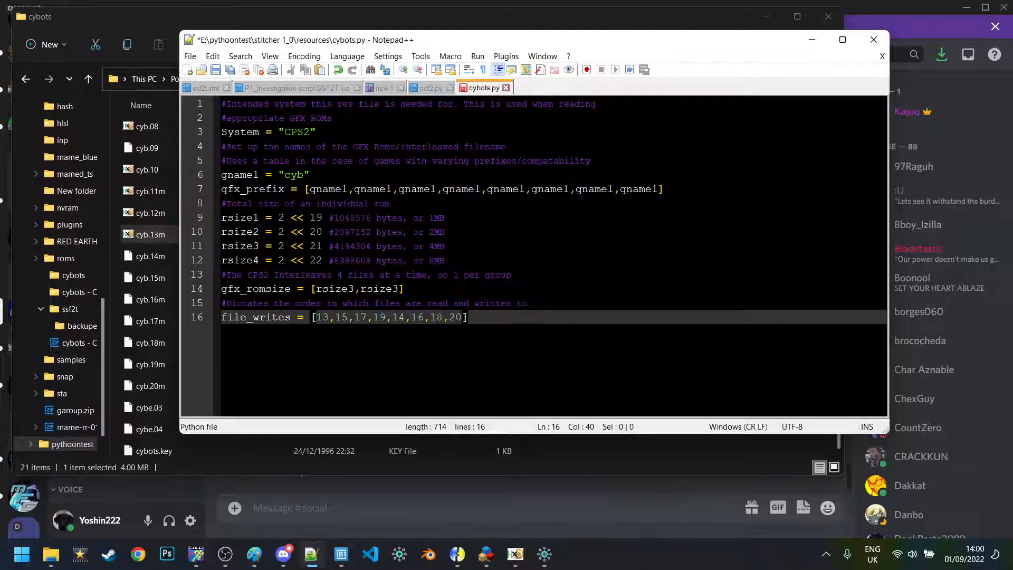
key("ctrl+s")
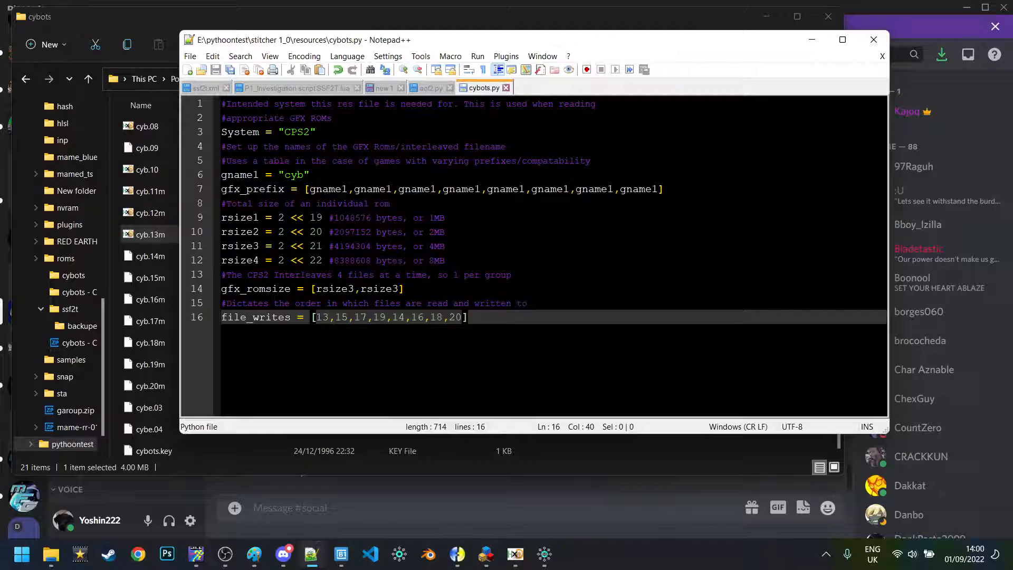
Run Yoshins ARCADE GFX Stitcher.py from the stitcher 1_0 folder on cybots with option 1, and open the interleaved_gfx output folder.
left_click(150, 191)
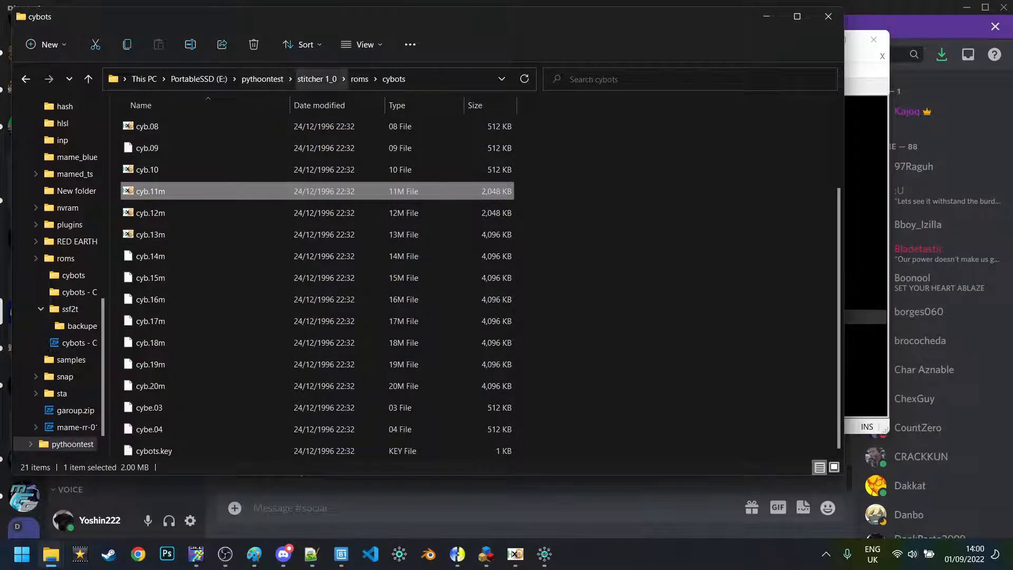
left_click(317, 78)
double_click(317, 278)
left_click(264, 196)
type("cybots")
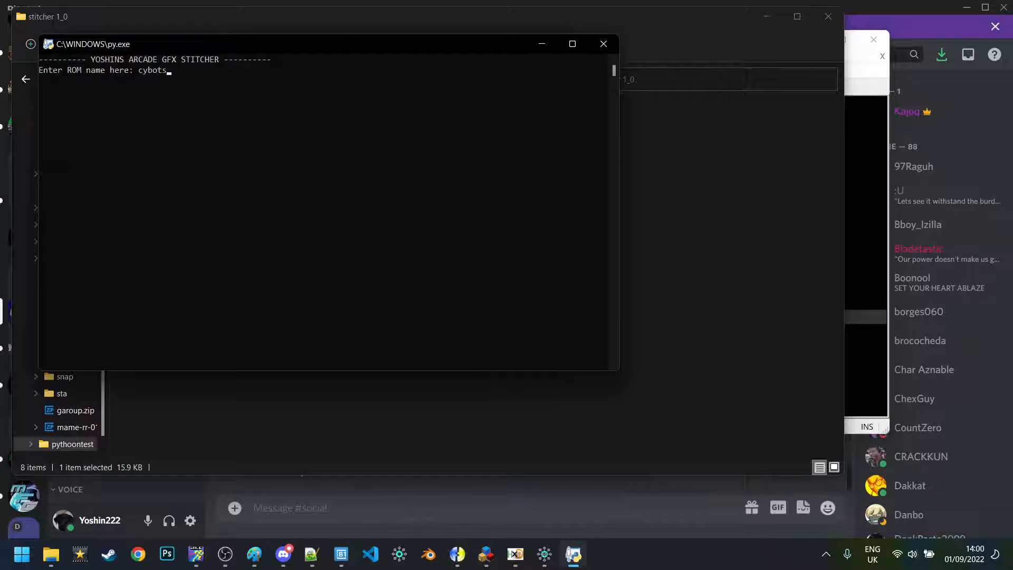
key("Return")
type("1")
key("Return")
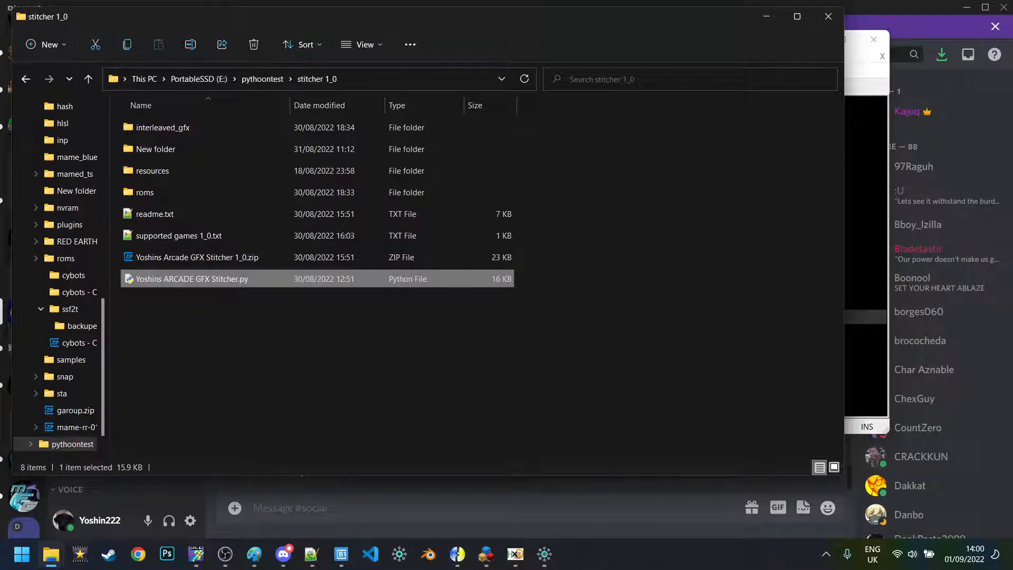
double_click(162, 128)
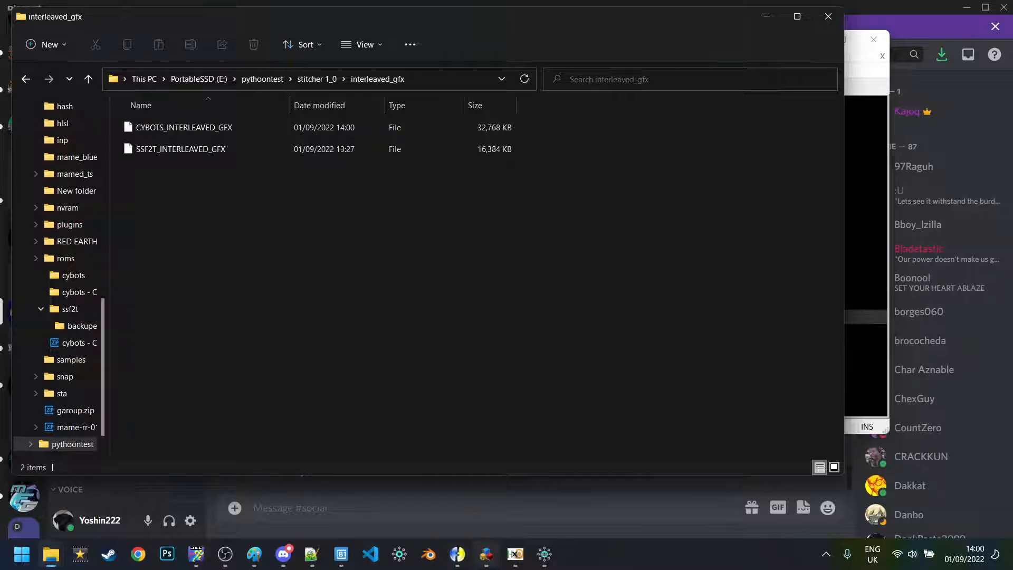
Switch to PalMod and set the game type for opening a ROM to Cyberbots (cyb?.04).
left_click(486, 554)
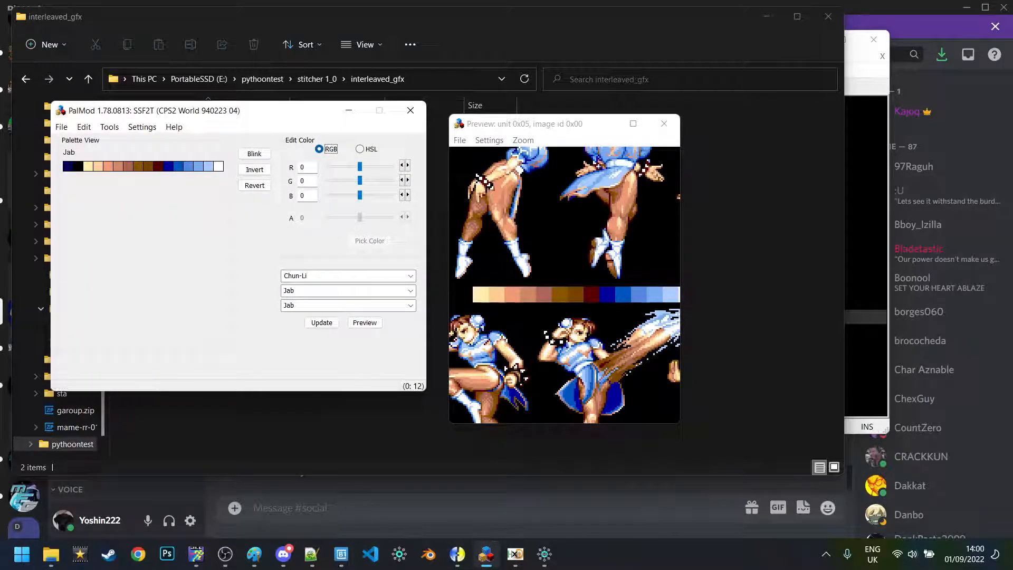
key("ctrl+o")
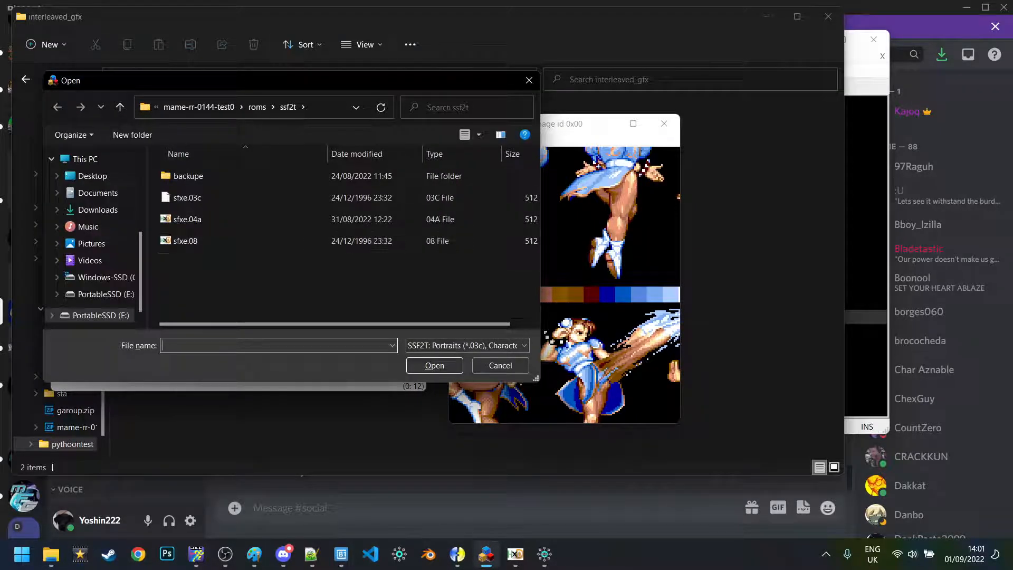
left_click(467, 346)
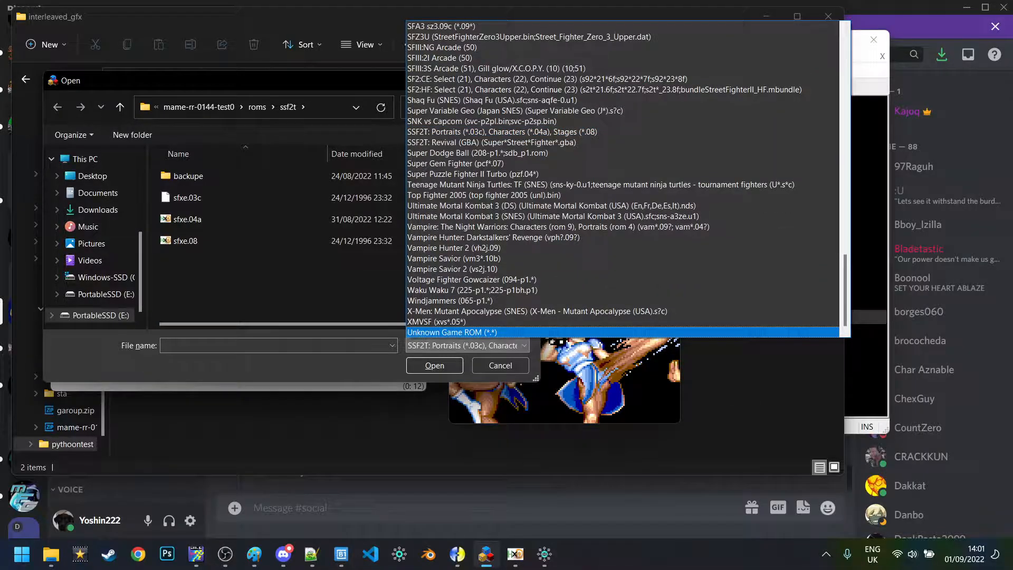
key("c")
key("t")
key("c")
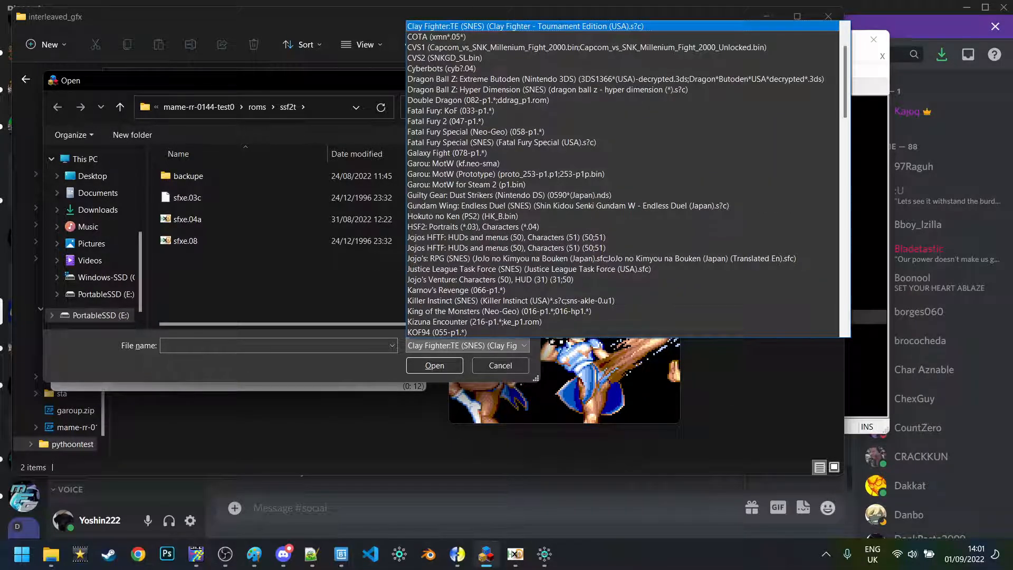
key("c")
key("c")
key("c")
key("c")
key("Return")
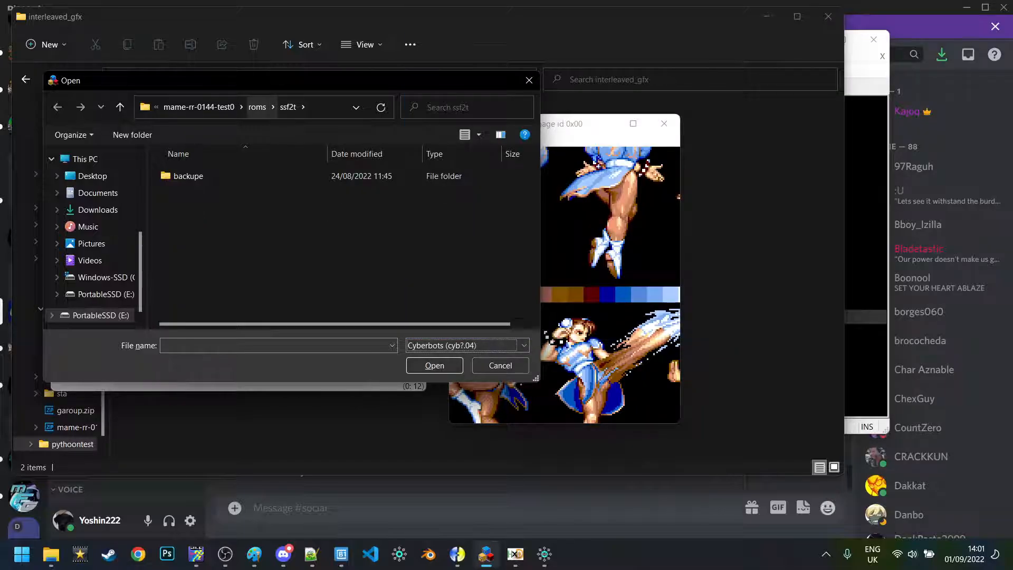
Open the Cyberbots ROM file cybe.04 from the roms\cybots folder.
left_click(258, 108)
scroll(201, 227, "up", 16)
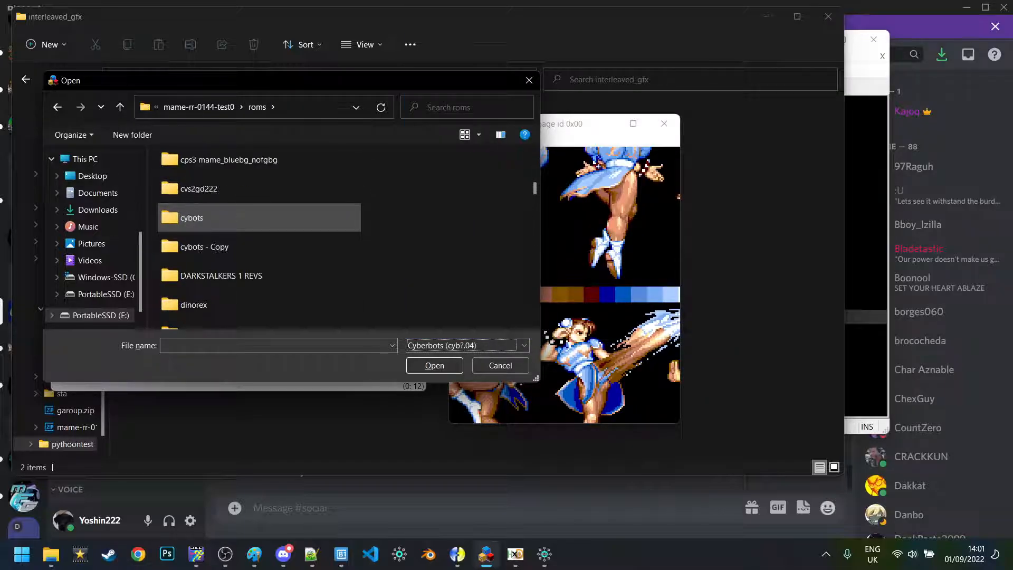
scroll(258, 233, "down", 3)
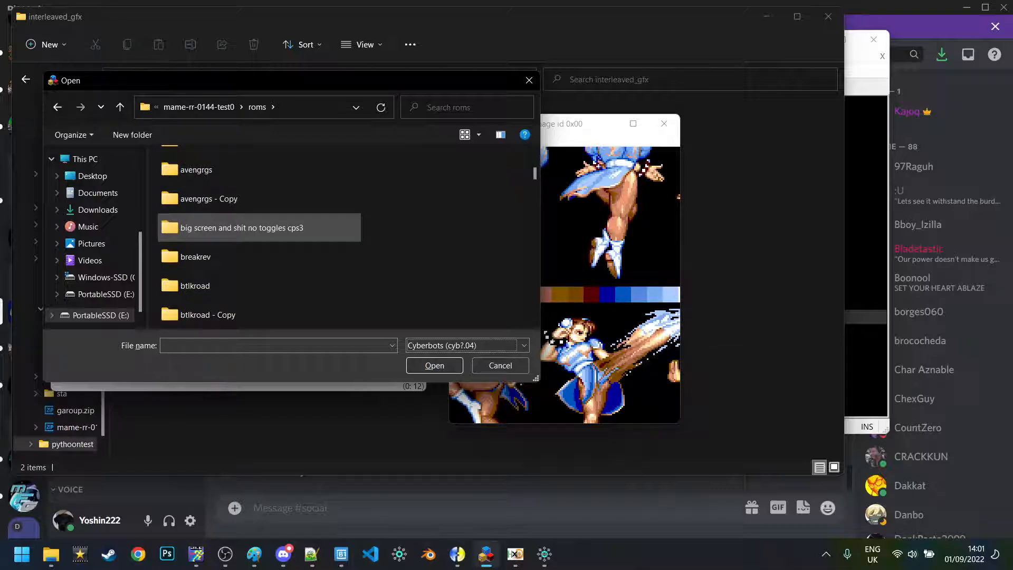
scroll(259, 286, "down", 3)
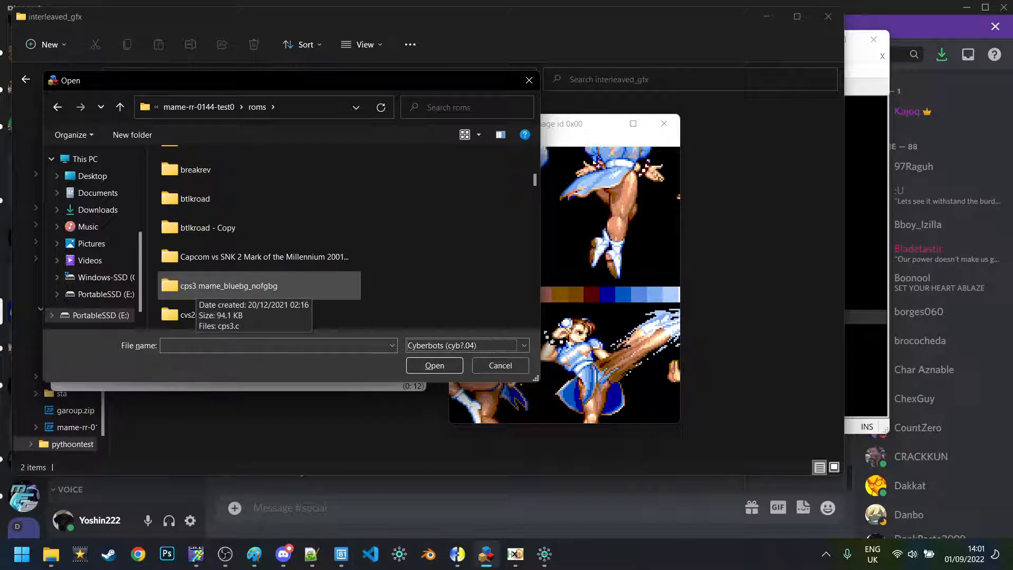
double_click(259, 256)
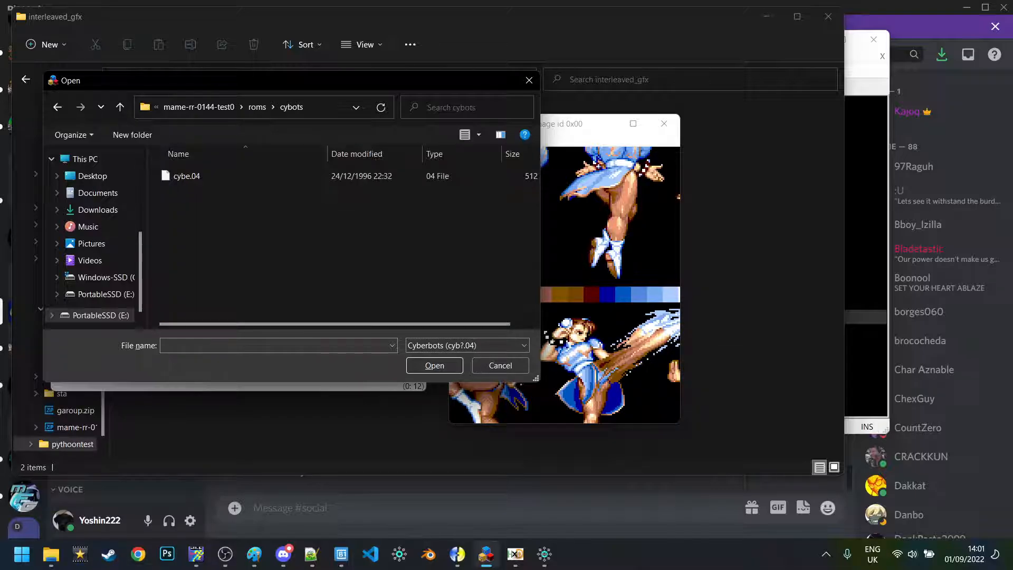
double_click(480, 178)
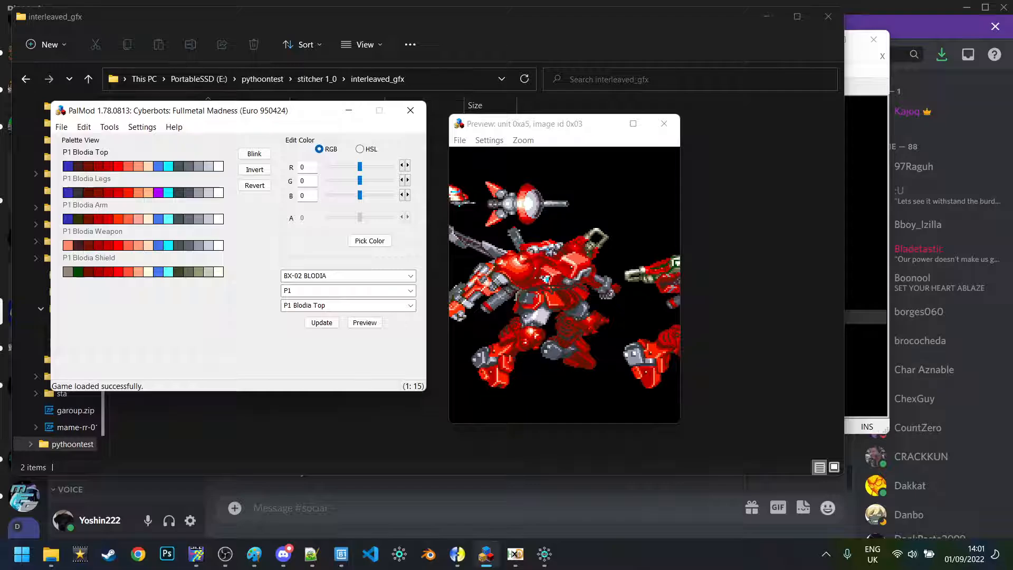
Export the P1 Blodia palette as an ACT file named "blodia p1" in the cybots folder.
key("ctrl+e")
type("b")
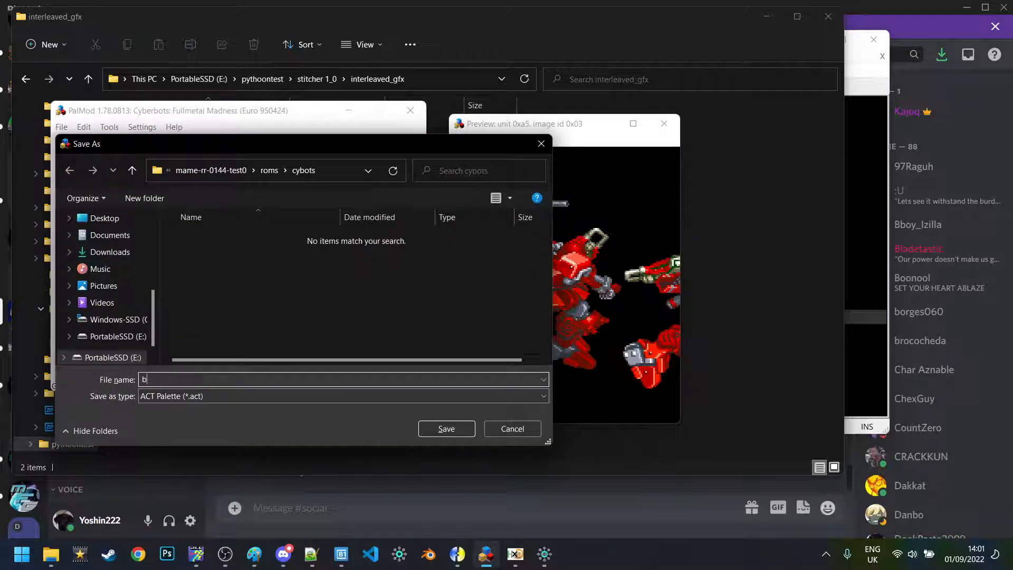
type("lodia p1")
key("Return")
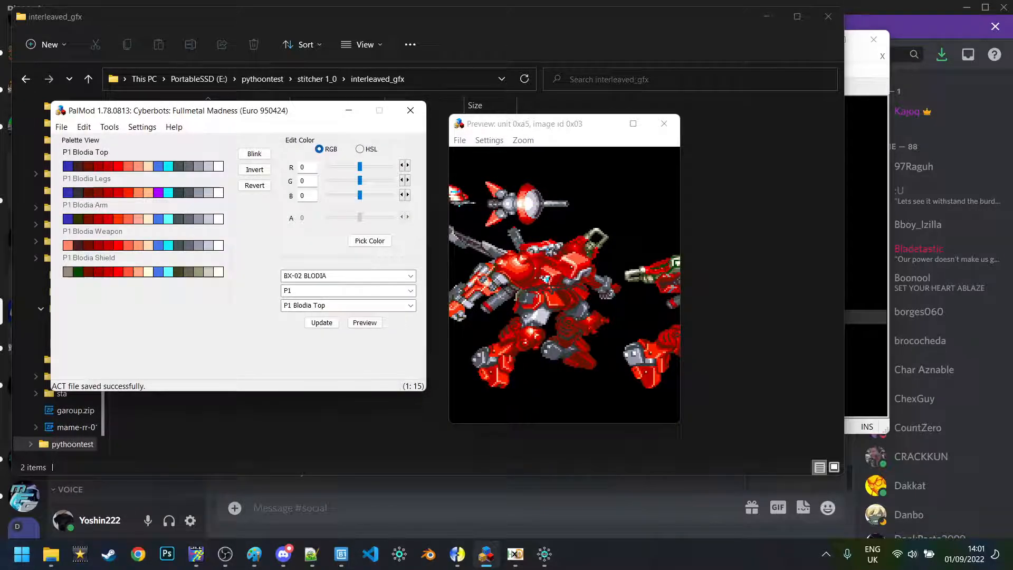
Launch Tile Molester with runtm.bat from the tilemolester-0.16 folder and open CYBOTS_INTERLEAVED_GFX.
mouse_move(51, 554)
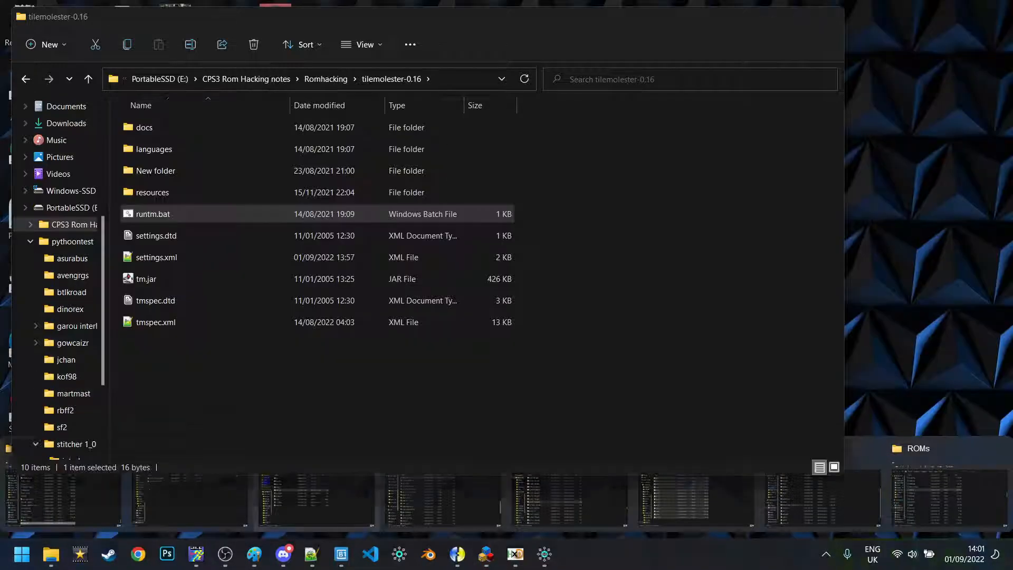
left_click(317, 499)
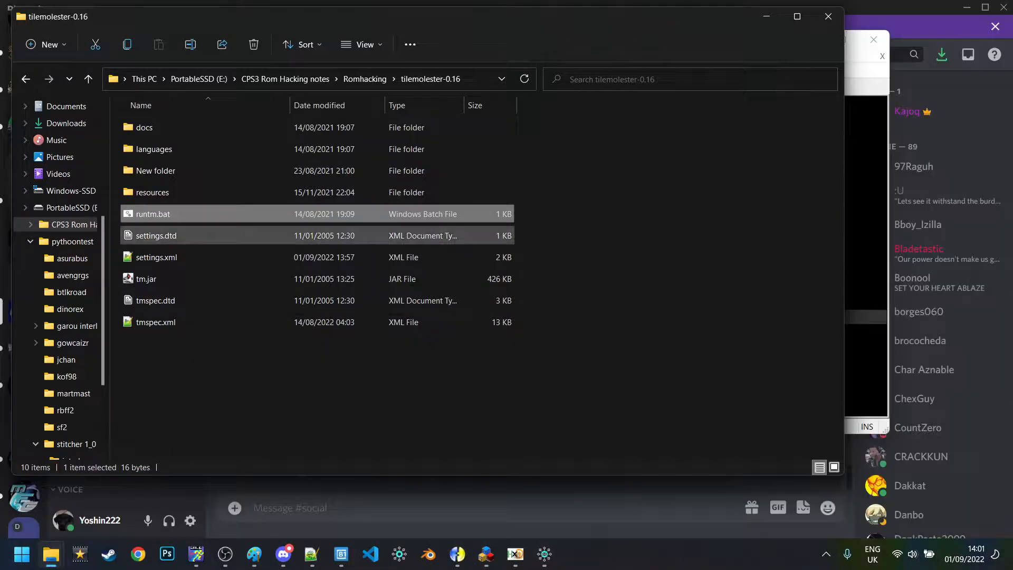
double_click(169, 214)
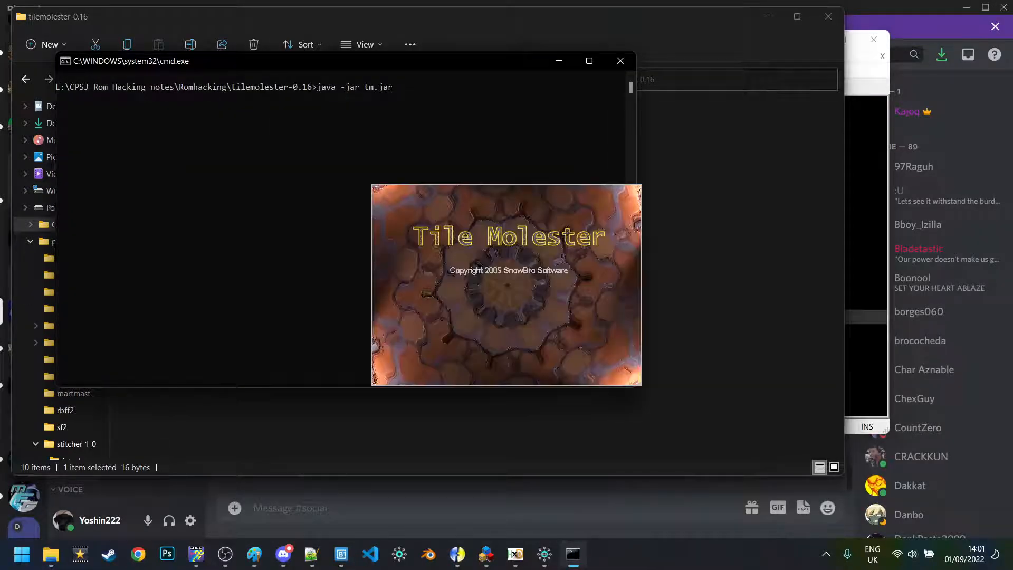
key("alt+f")
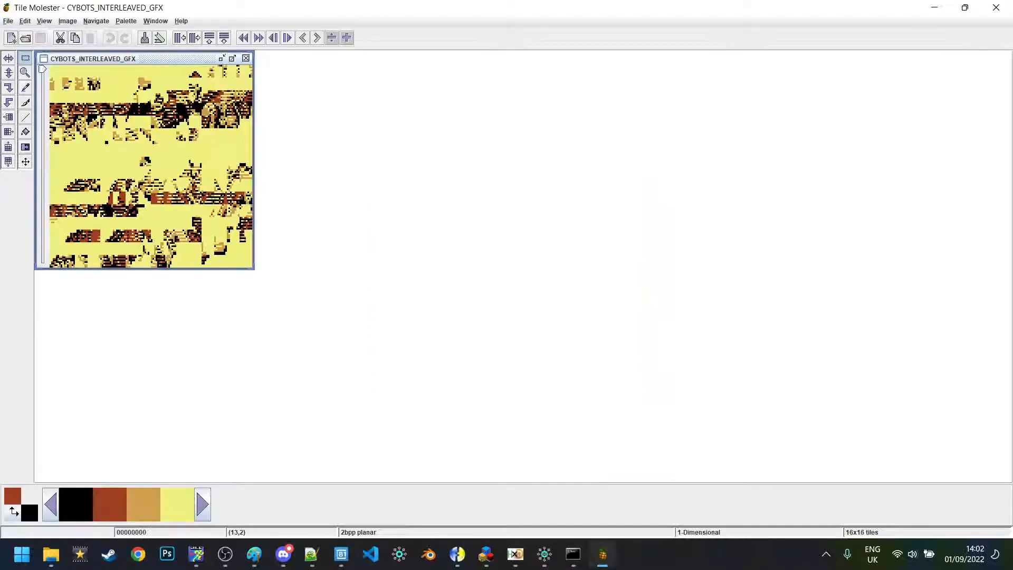
Set the graphics codec to 4bpp planar and turn on the row-interleaved view.
left_click(44, 21)
mouse_move(54, 34)
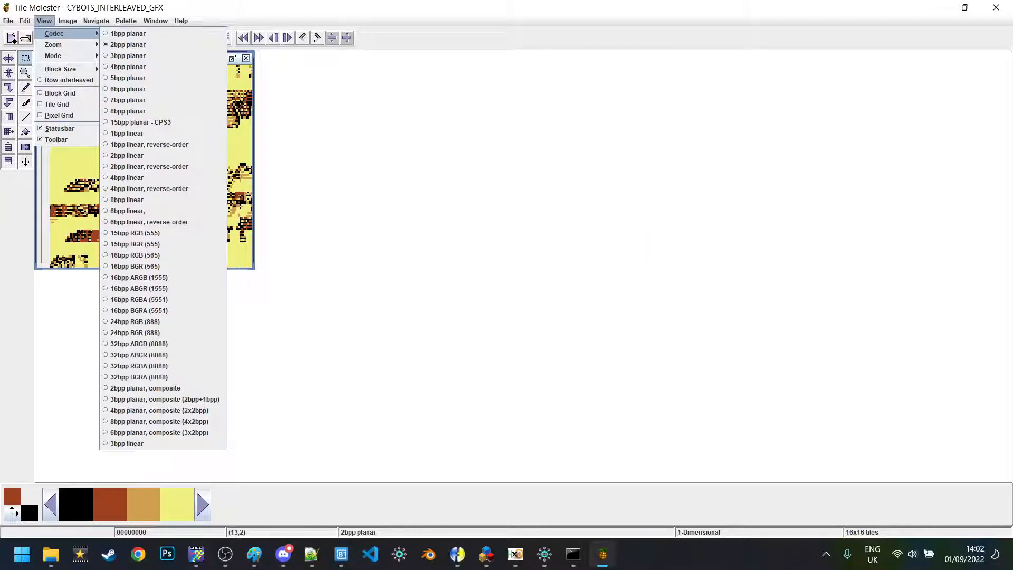
left_click(128, 67)
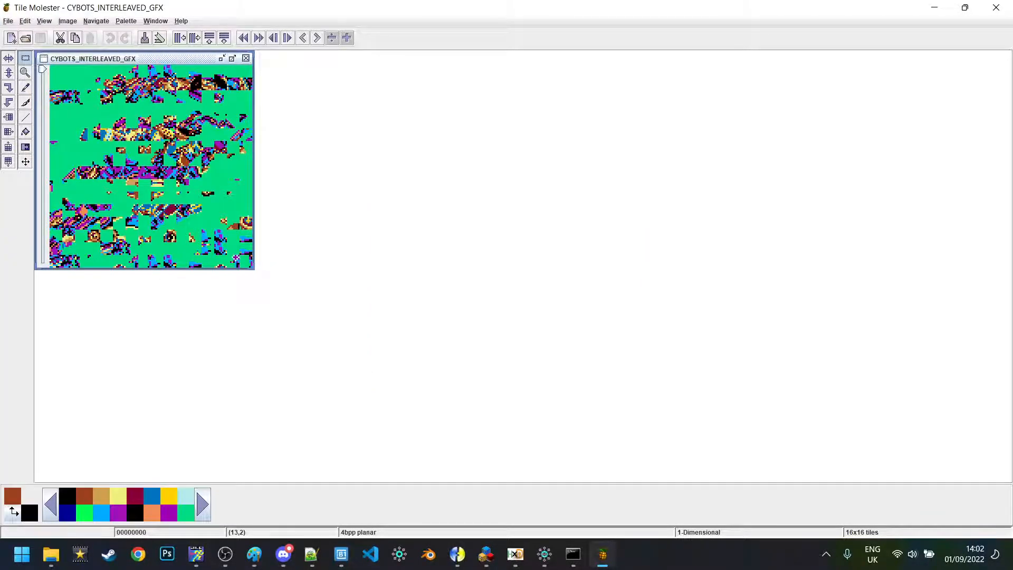
left_click(44, 21)
left_click(71, 80)
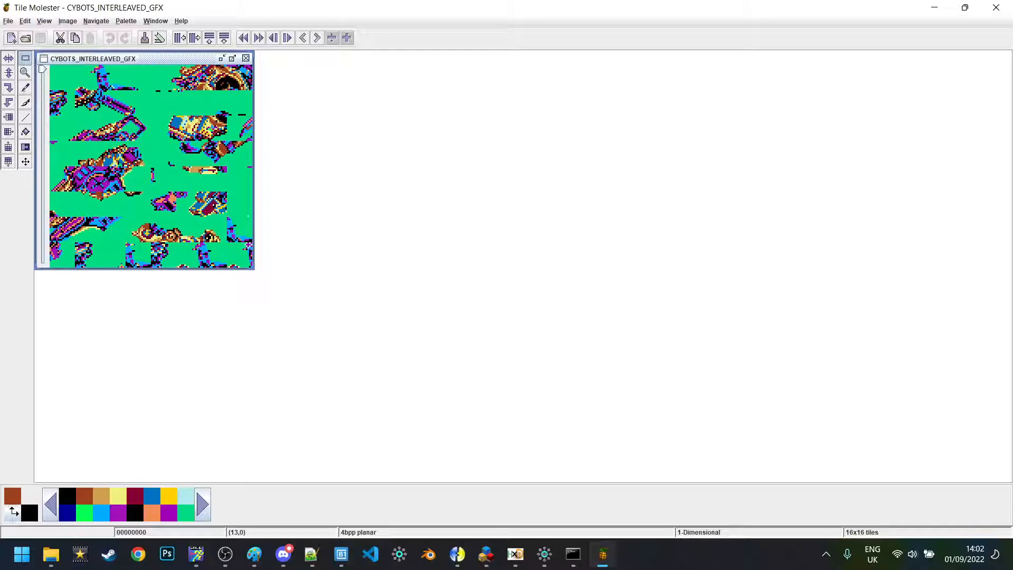
Maximize the CYBOTS_INTERLEAVED_GFX window and enlarge its canvas to 32x28 tiles.
left_click(233, 58)
key("shift+Right")
key("shift+Right")
key("shift+Right")
key("shift+Right")
key("shift+Right")
key("shift+Right")
key("shift+Right")
key("shift+Right")
key("shift+Right")
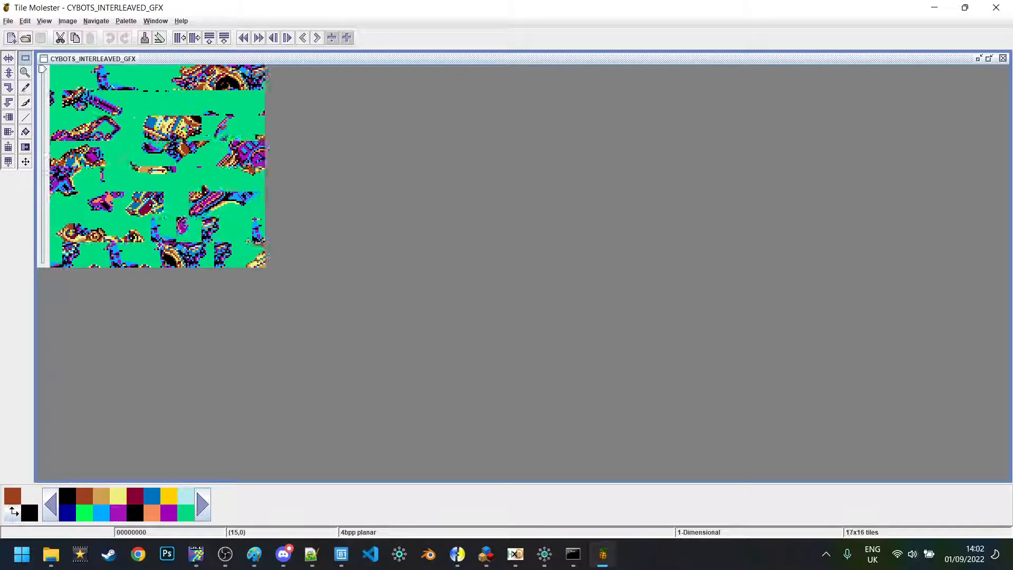
key("shift+Right")
key("shift+Right")
key("shift+Right")
key("shift+Right")
key("shift+Right")
key("shift+Right")
key("shift+Right")
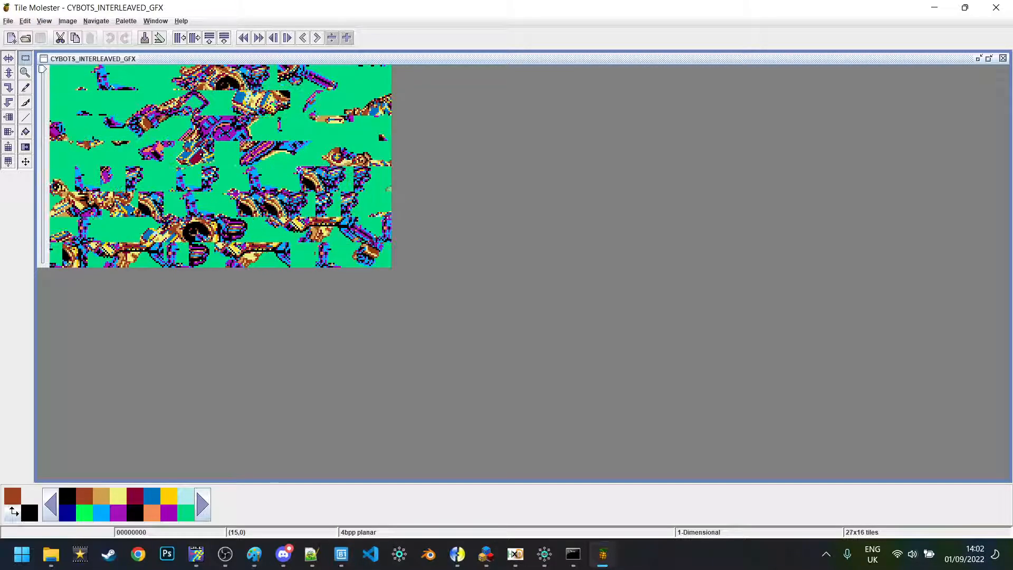
key("shift+Down")
key("shift+Down")
key("shift+Down")
key("shift+Down")
key("shift+Down")
key("shift+Down")
key("shift+Down")
key("shift+Down")
key("shift+Down")
key("shift+Down")
key("shift+Down")
key("shift+Down")
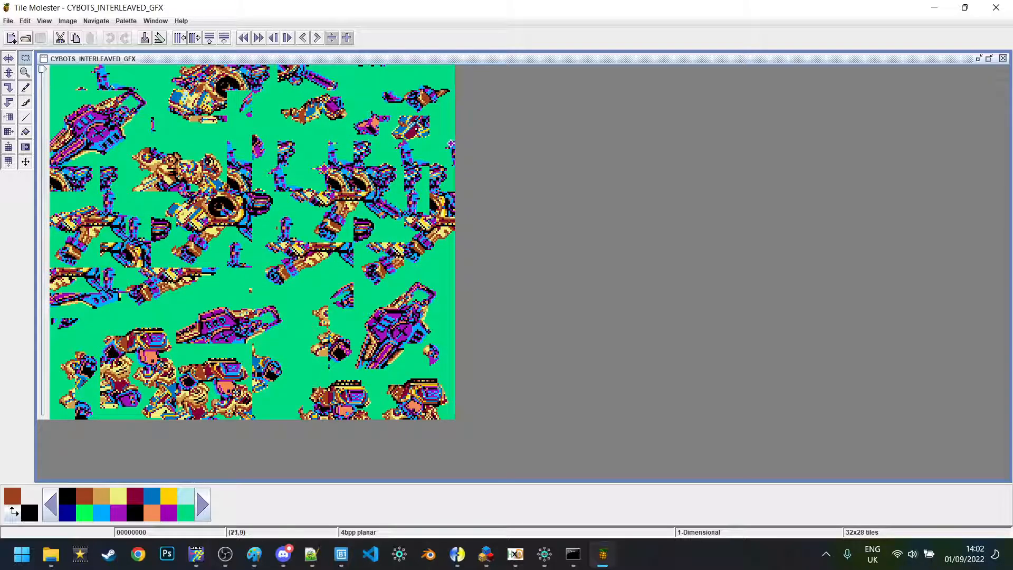
Import the palette for the tile graphics from the exported blodia p1 ACT file.
left_click(125, 21)
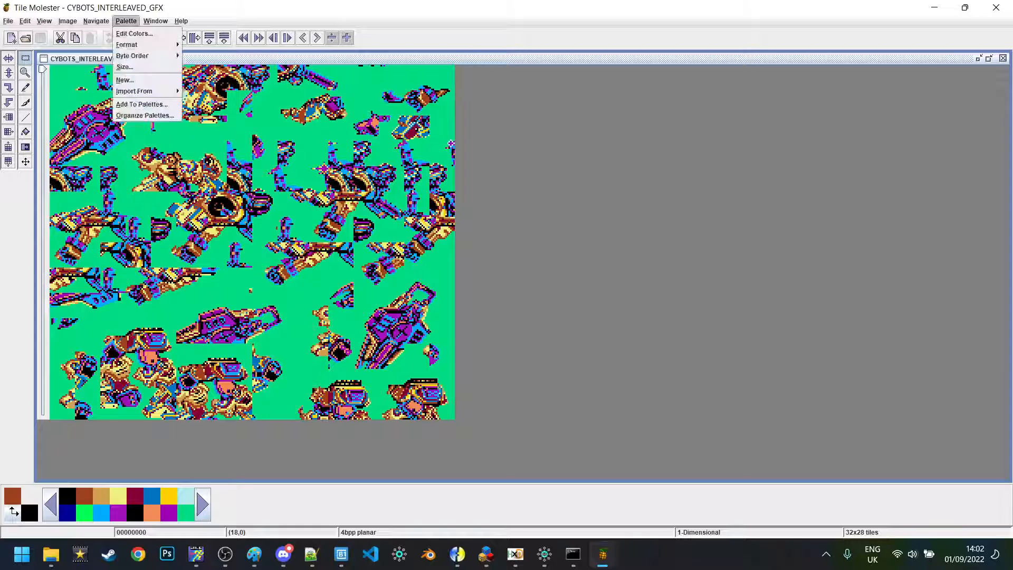
mouse_move(148, 91)
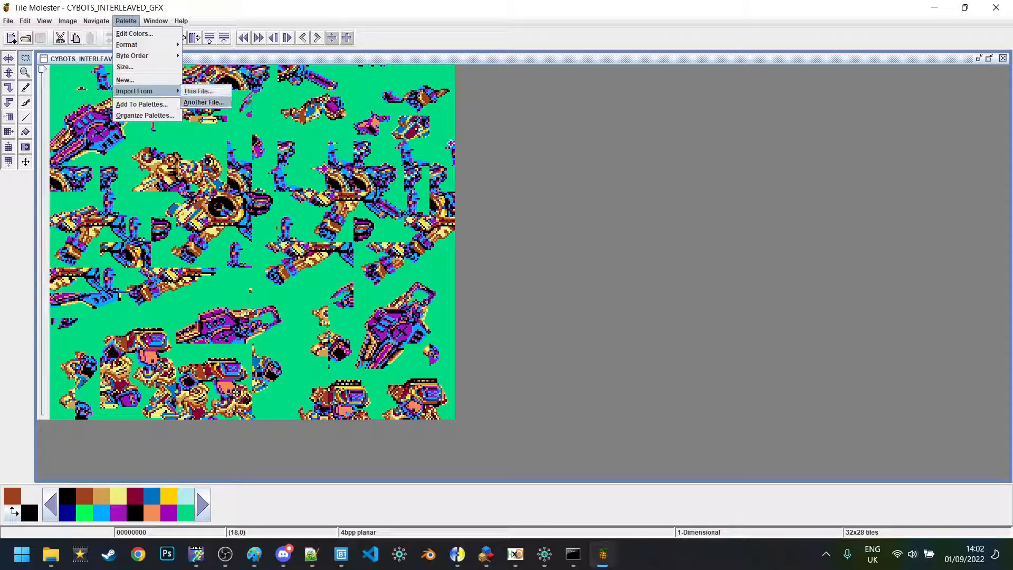
left_click(204, 102)
double_click(389, 223)
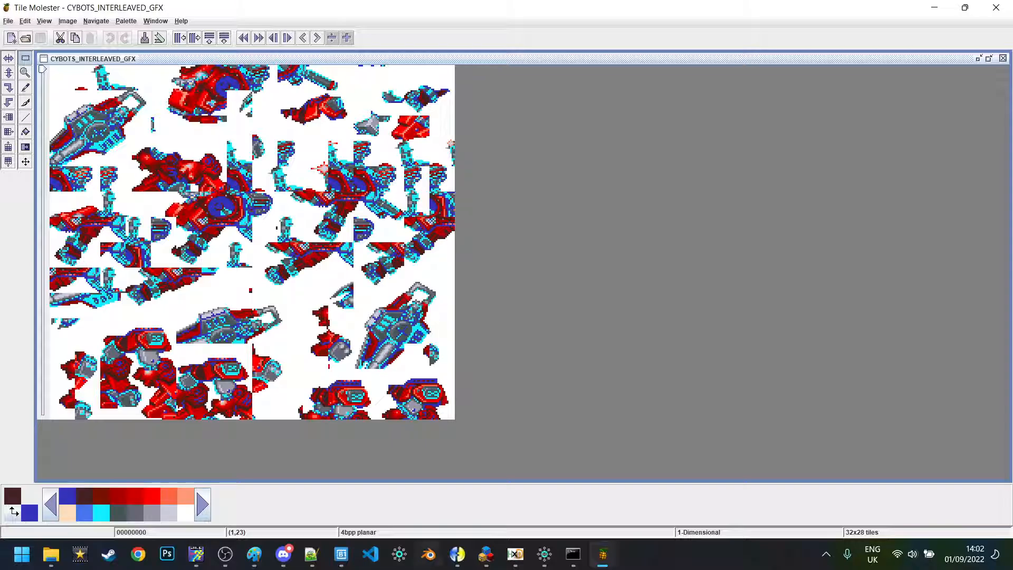
Switch to Fighter Factory and load blodia p1.act from the roms\cybots folder into the Advanced palette editor.
left_click(458, 554)
left_click(537, 488)
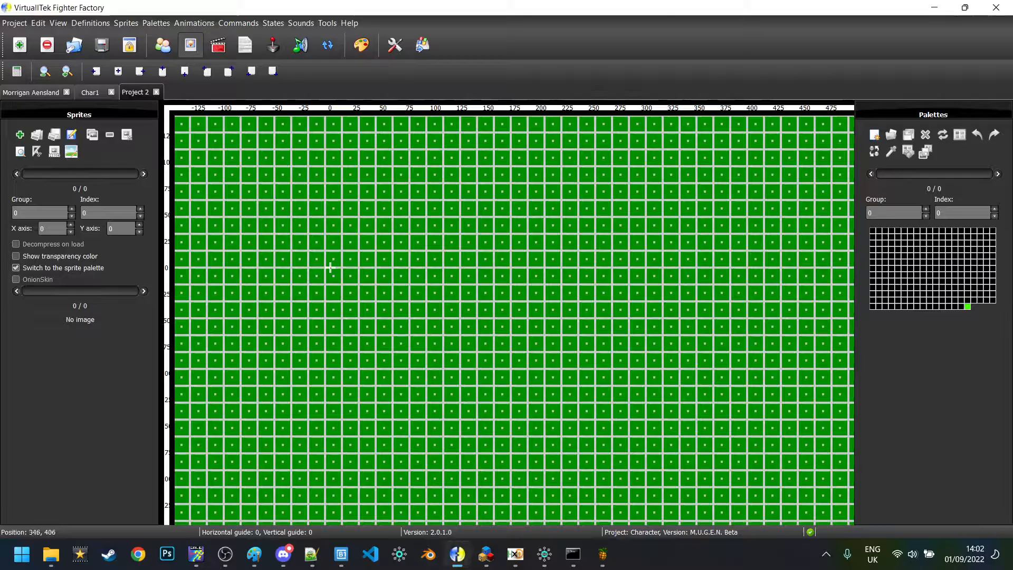
left_click(361, 45)
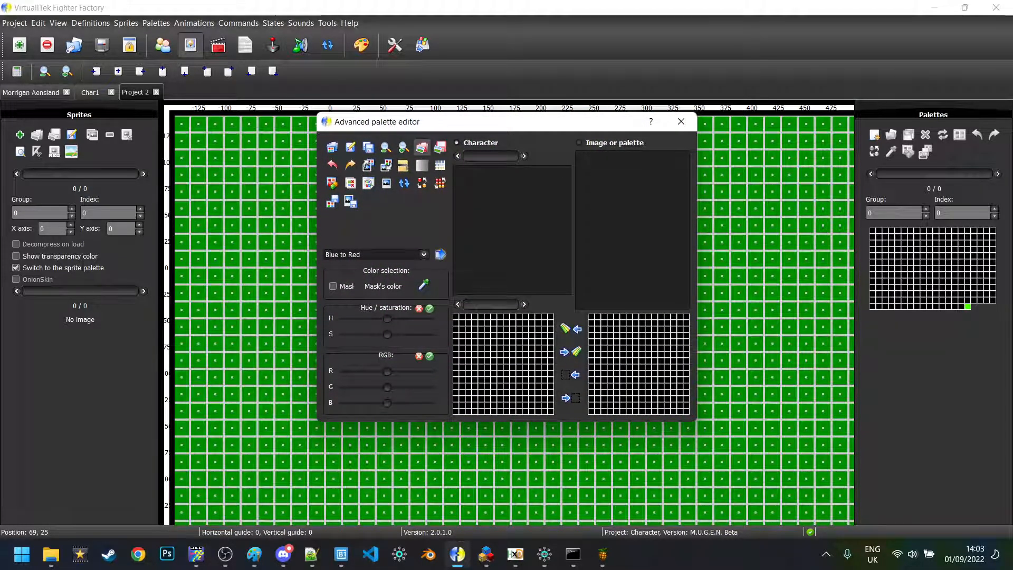
left_click(332, 147)
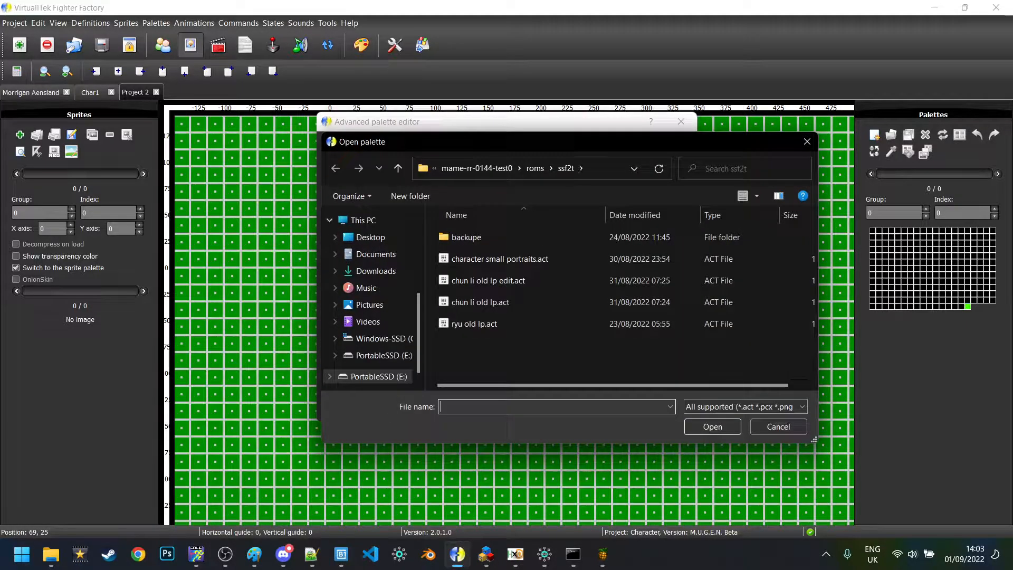
left_click_drag(483, 143, 270, 81)
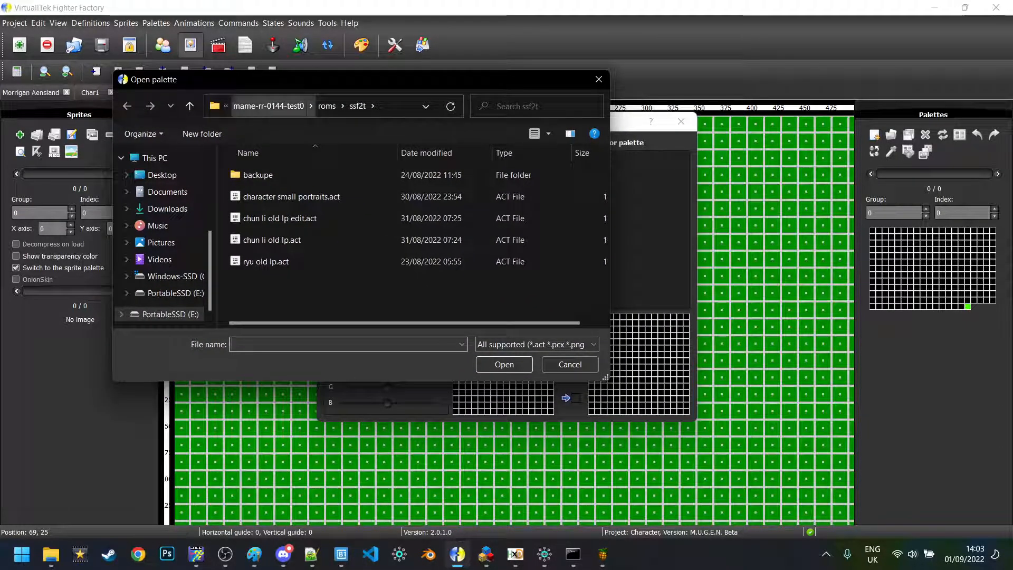
left_click(326, 105)
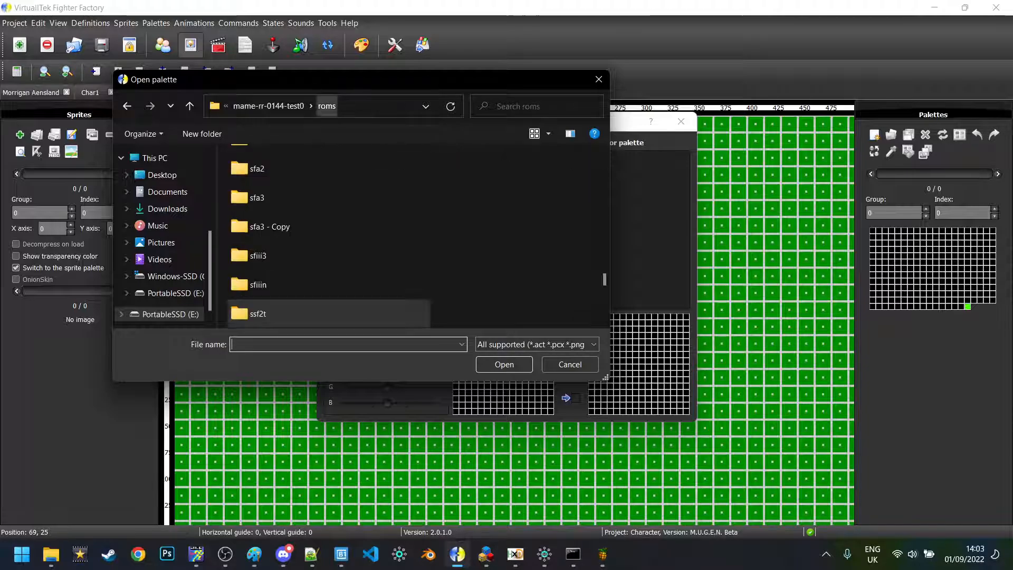
scroll(327, 187, "up", 15)
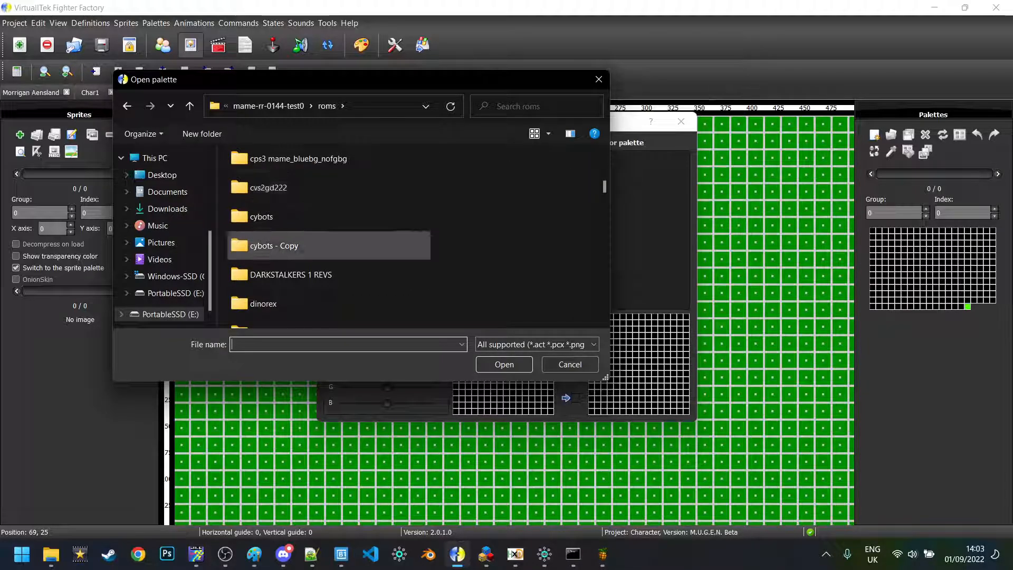
double_click(261, 217)
double_click(262, 174)
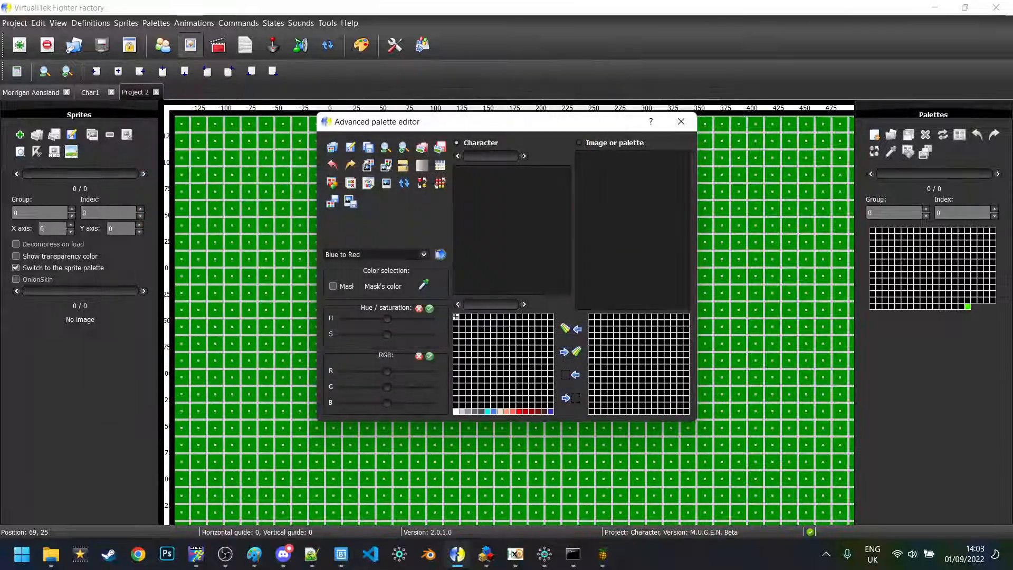
Copy the row of 16 Blodia colours to the second palette, then copy them back shifted one slot past the first swatch.
left_click(456, 412)
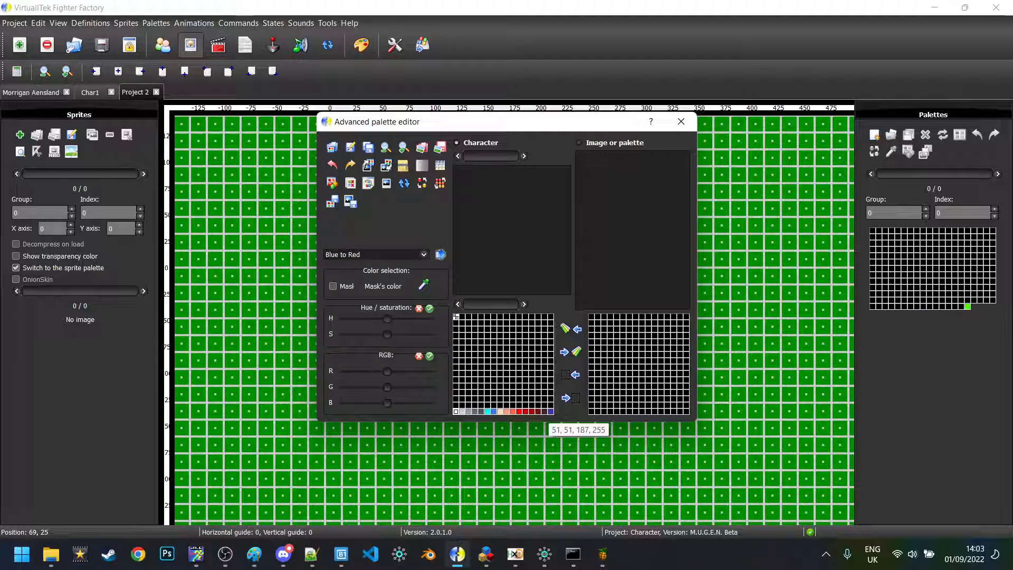
left_click(550, 410, "shift")
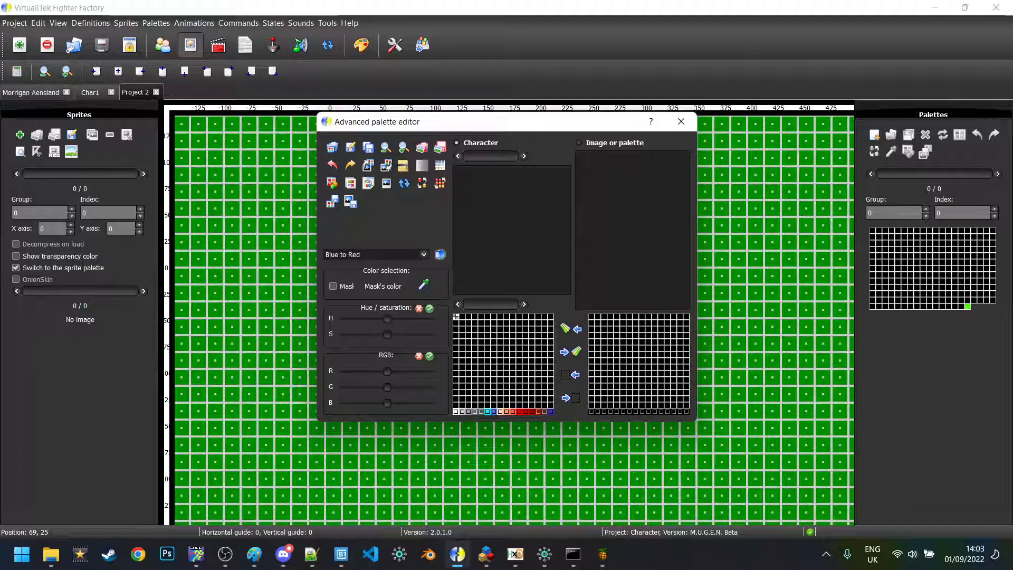
left_click(574, 352)
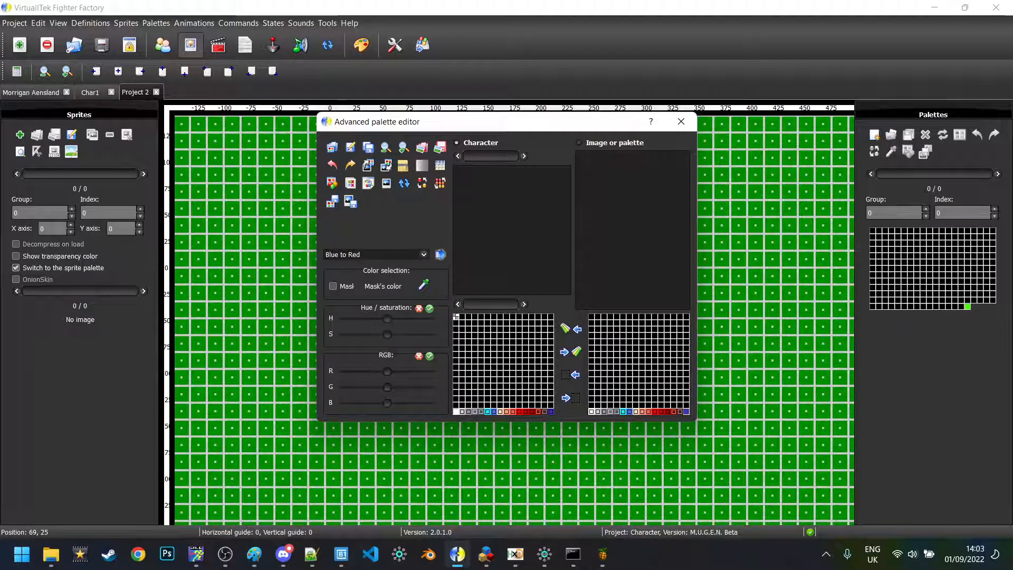
left_click(570, 329)
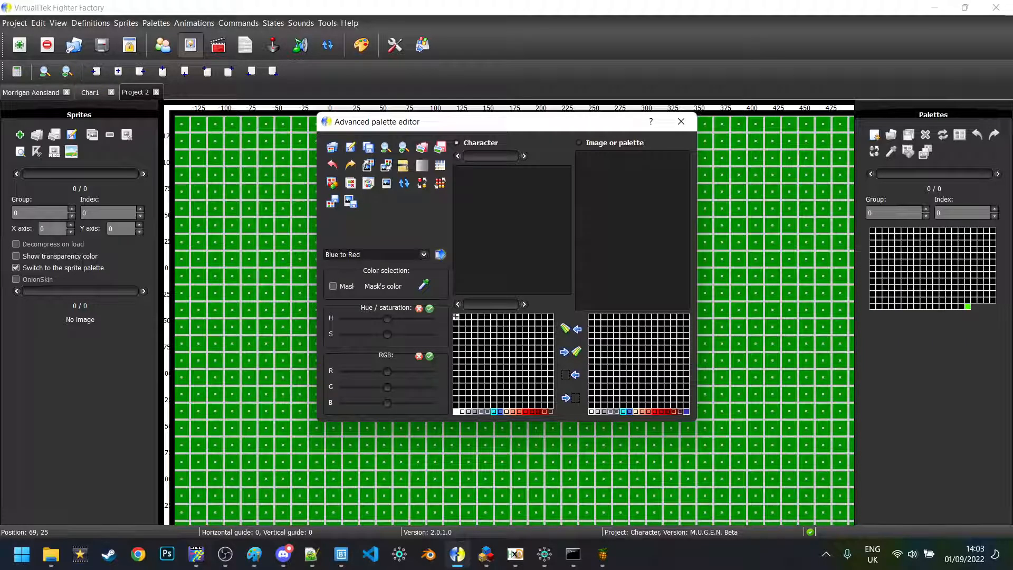
Copy the dark blue last colour of the second palette into the first slot of the character palette's colour row.
left_click(456, 411)
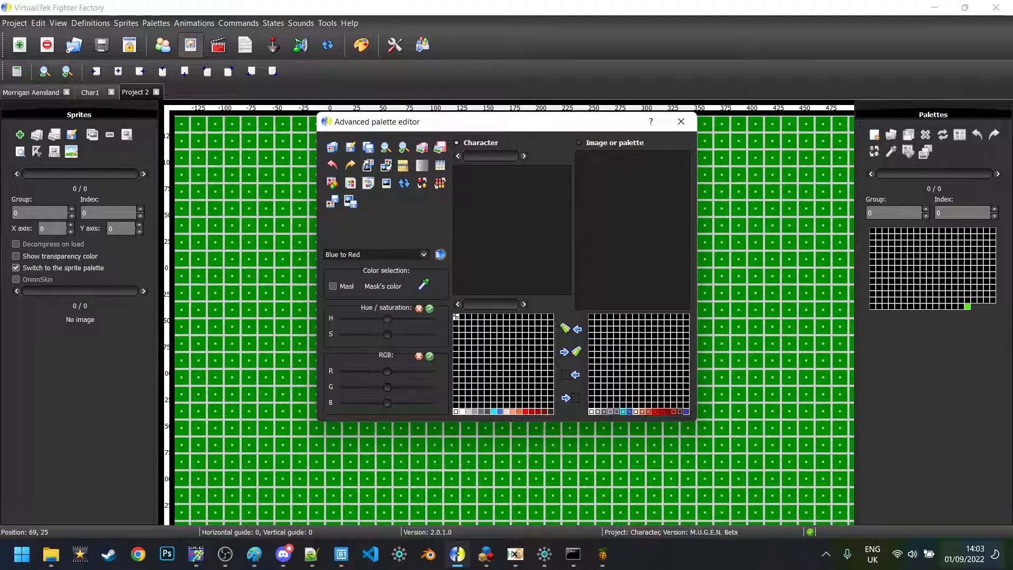
left_click(685, 412)
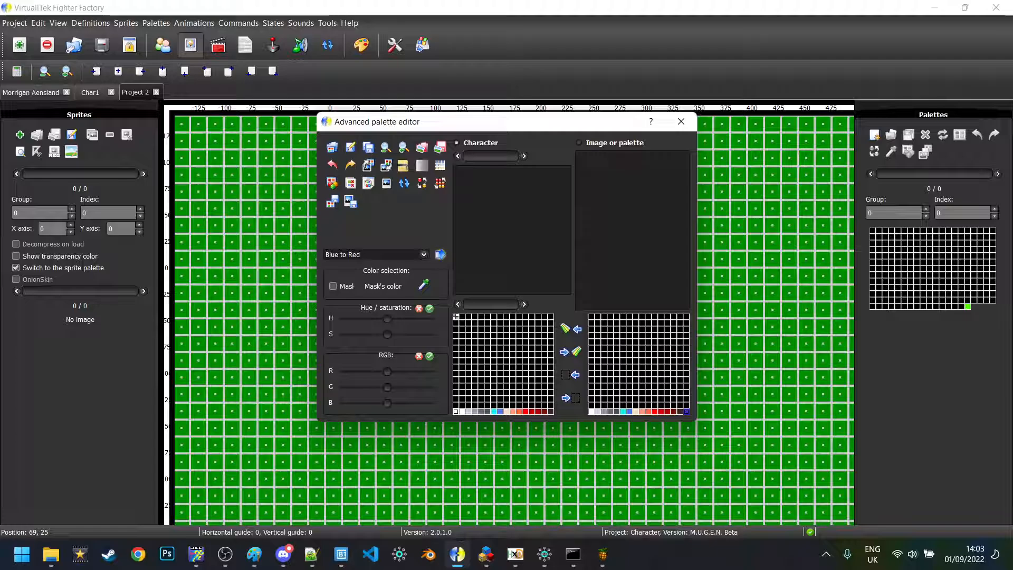
left_click(571, 328)
Save the reordered palette as blodia p12.act in the cybots folder.
left_click(350, 148)
left_click(275, 175)
left_click(274, 315)
key("End")
key("BackSpace")
key("BackSpace")
key("BackSpace")
key("BackSpace")
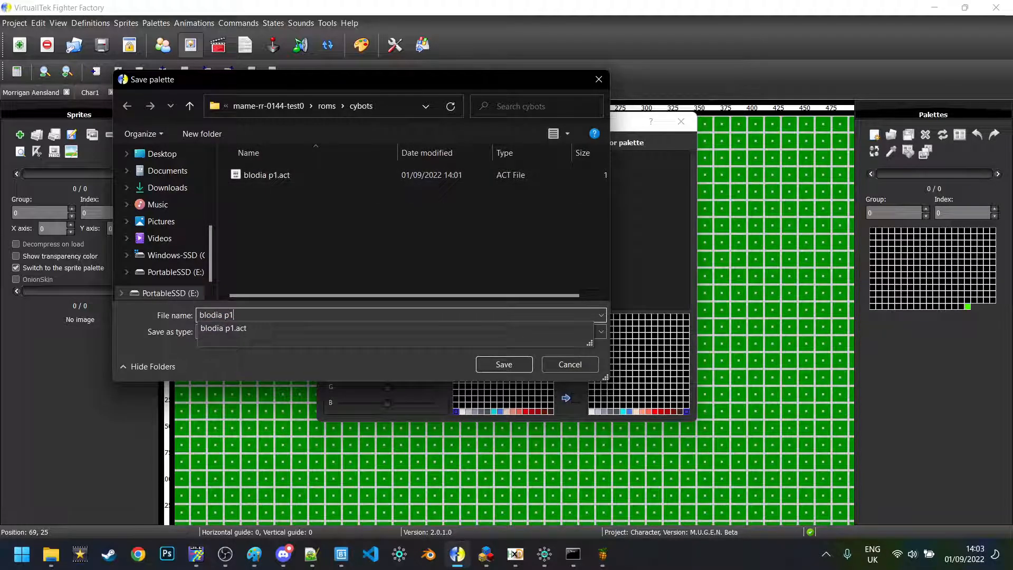
type("2.act")
key("Return")
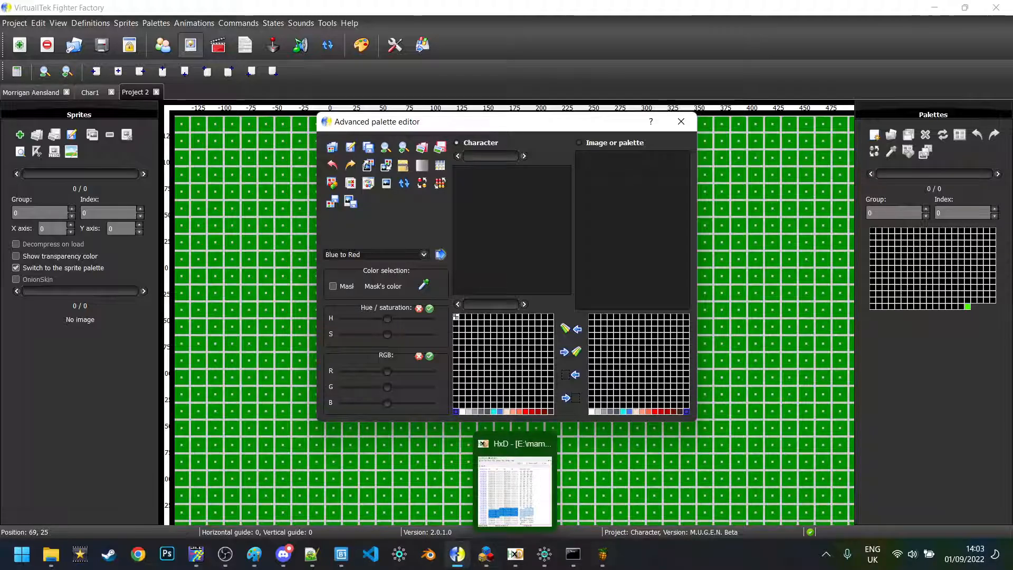
Switch to Tile Molester and import the external palette blodia p1 edit.act from the cybots folder.
left_click(602, 554)
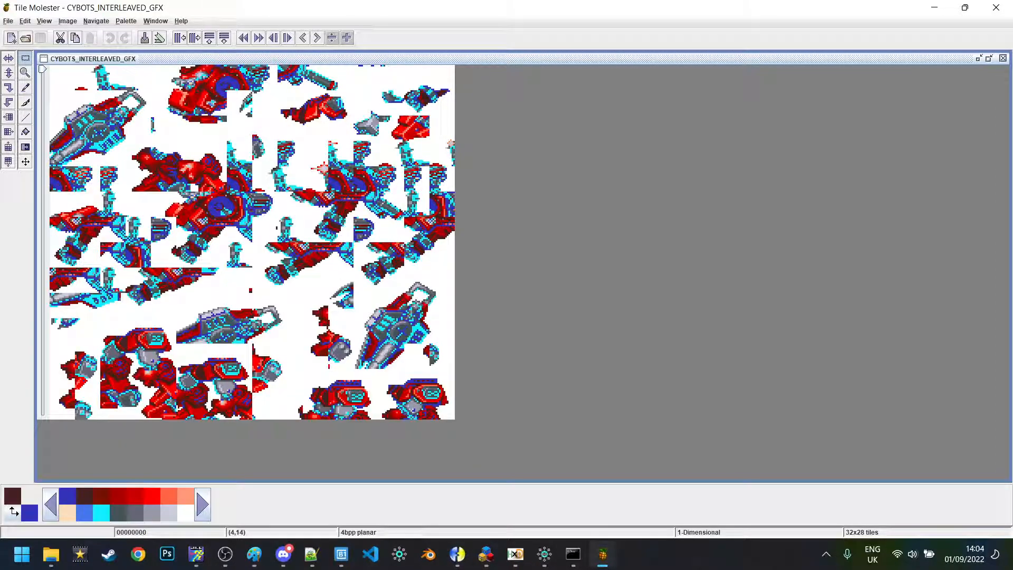
left_click(126, 21)
mouse_move(147, 91)
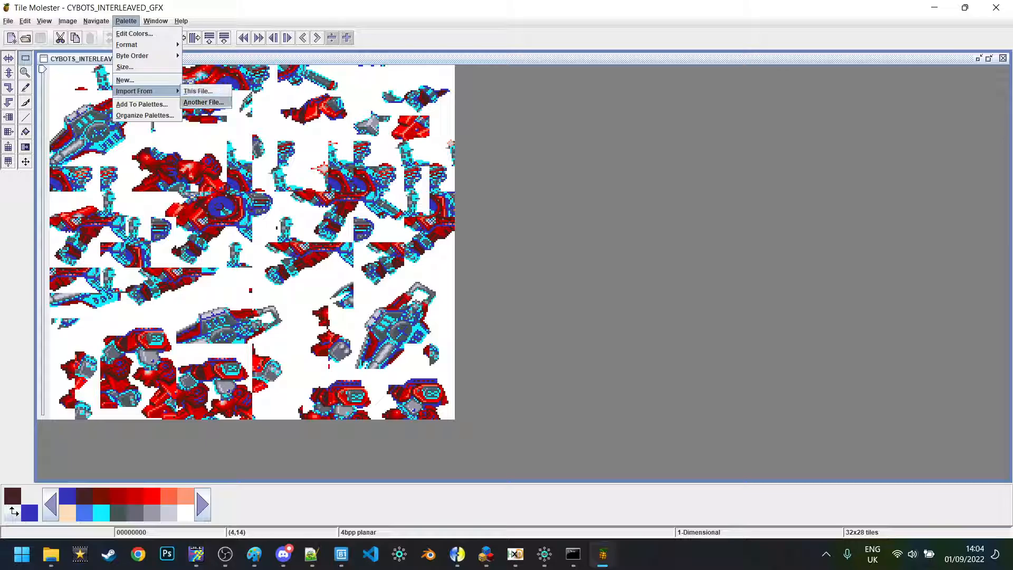
left_click(204, 102)
left_click(417, 224)
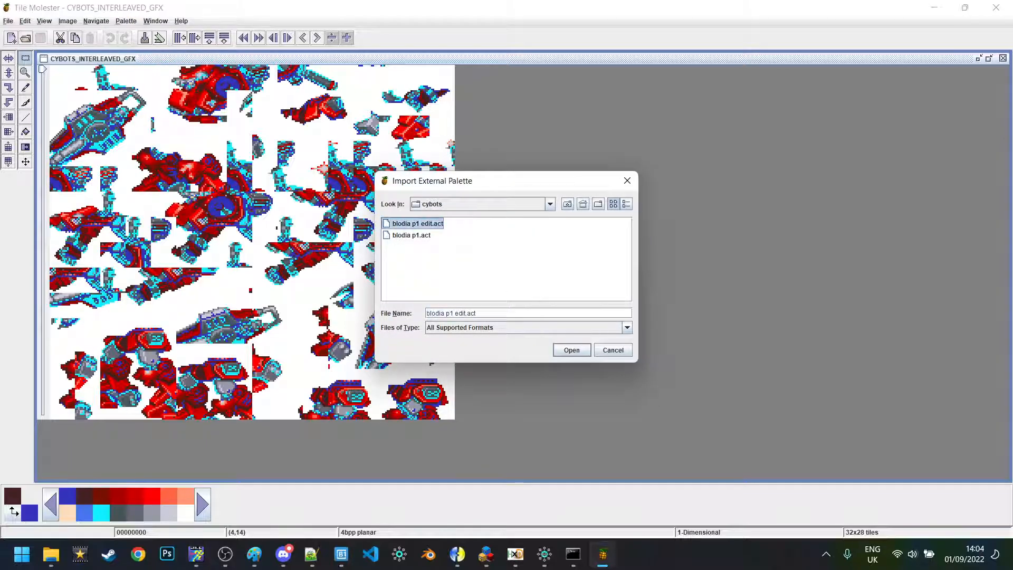
double_click(417, 224)
left_click_drag(43, 69, 43, 196)
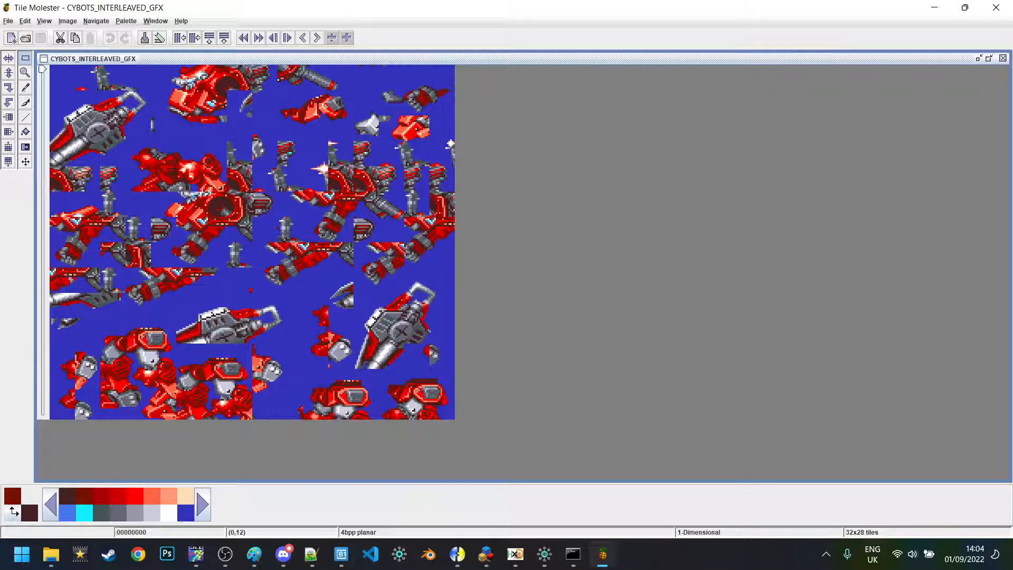
Export the displayed tiles to the Documents folder as a PNG image named blodia tiles.
left_click(25, 21)
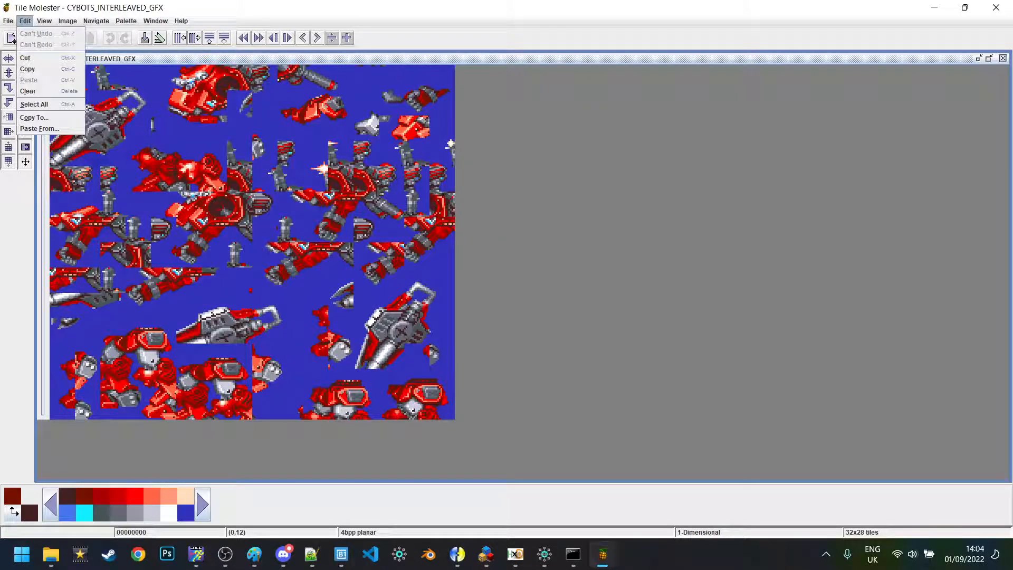
left_click(34, 117)
type("blodia tiles")
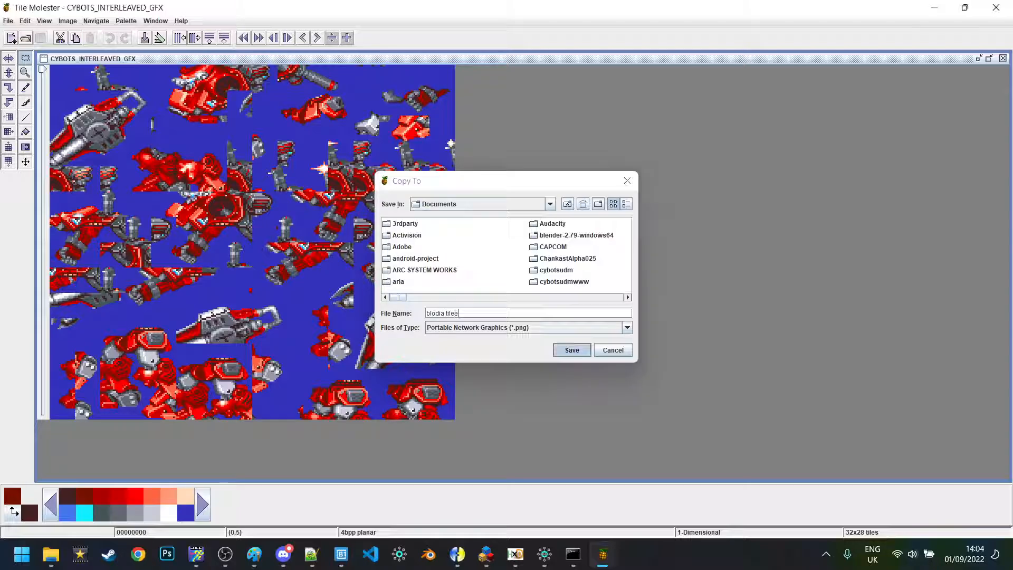
key("Return")
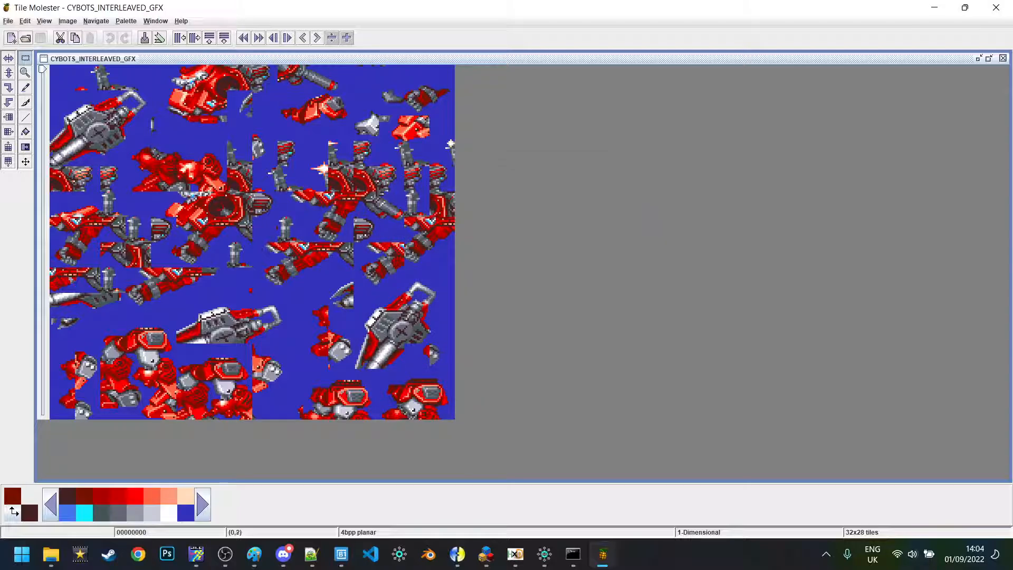
Switch to GraphicsGale and open blodia tiles.png from the Documents folder, enlarged for pixel editing.
key("alt+Tab")
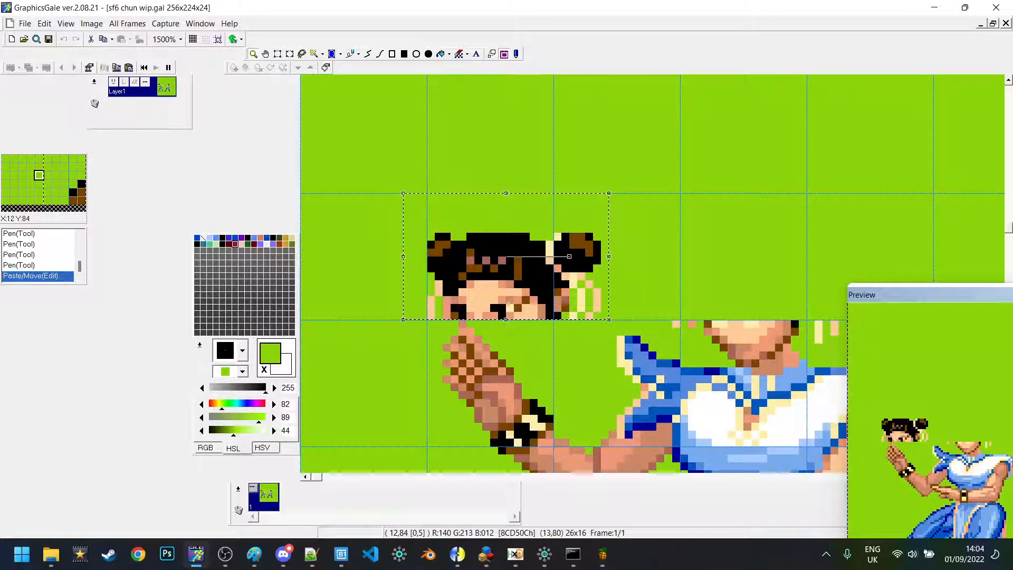
key("ctrl+o")
left_click(368, 211)
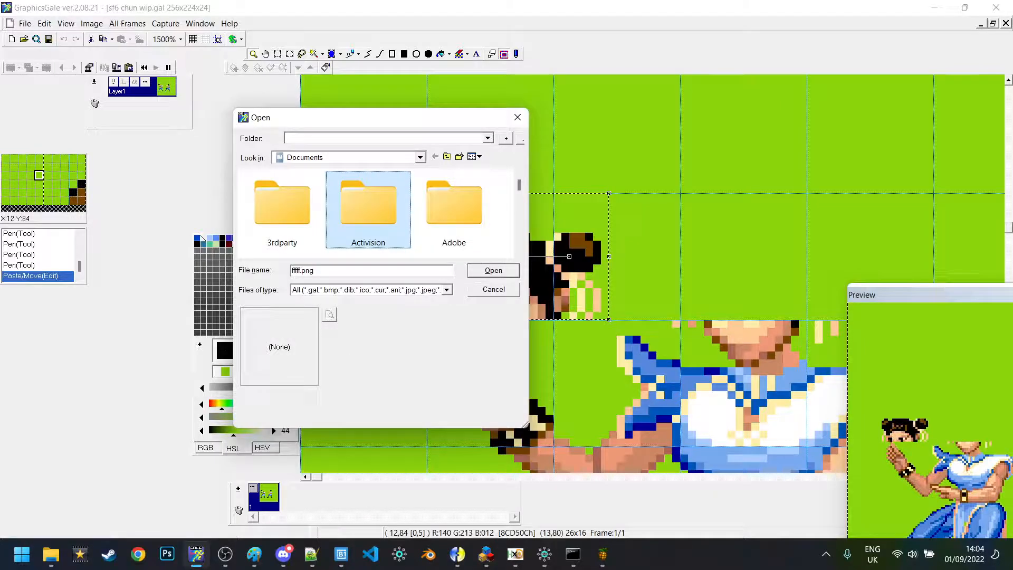
type("blodia tiles")
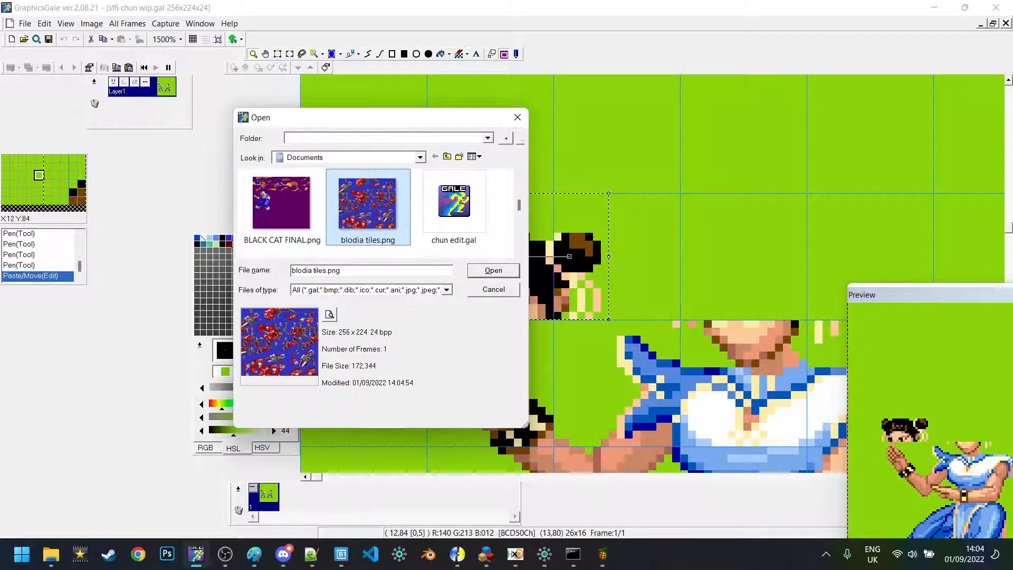
key("Return")
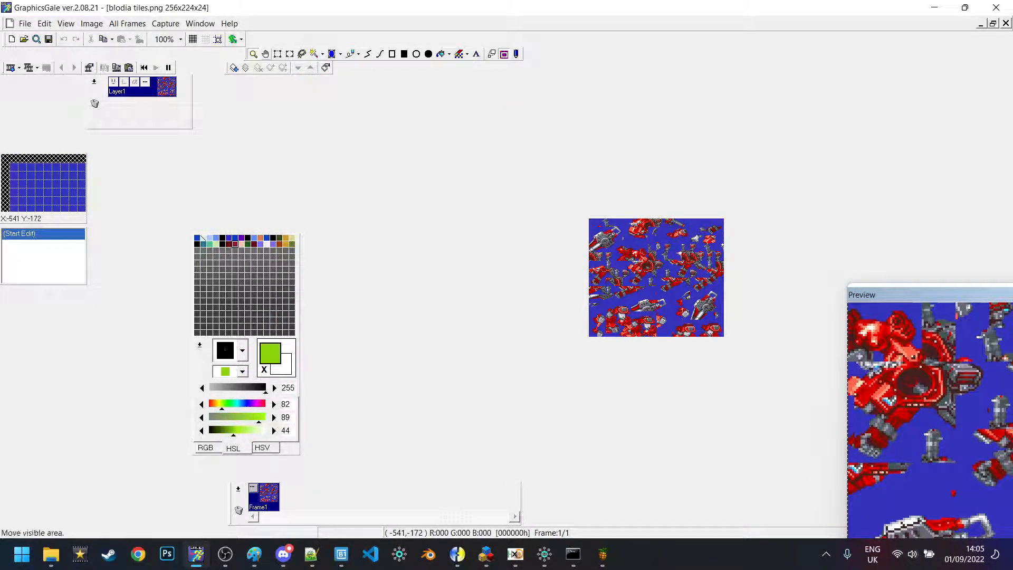
scroll(631, 228, "up", 7)
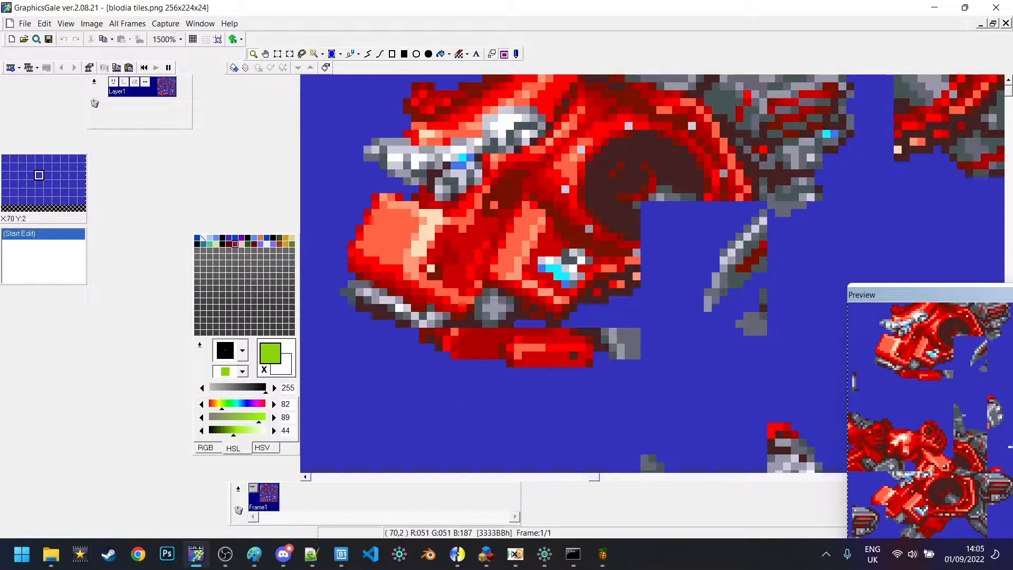
Pick the cyan from the robot sprite and draw a small smiley face on its light orange panel with the Pen tool.
left_click(602, 554)
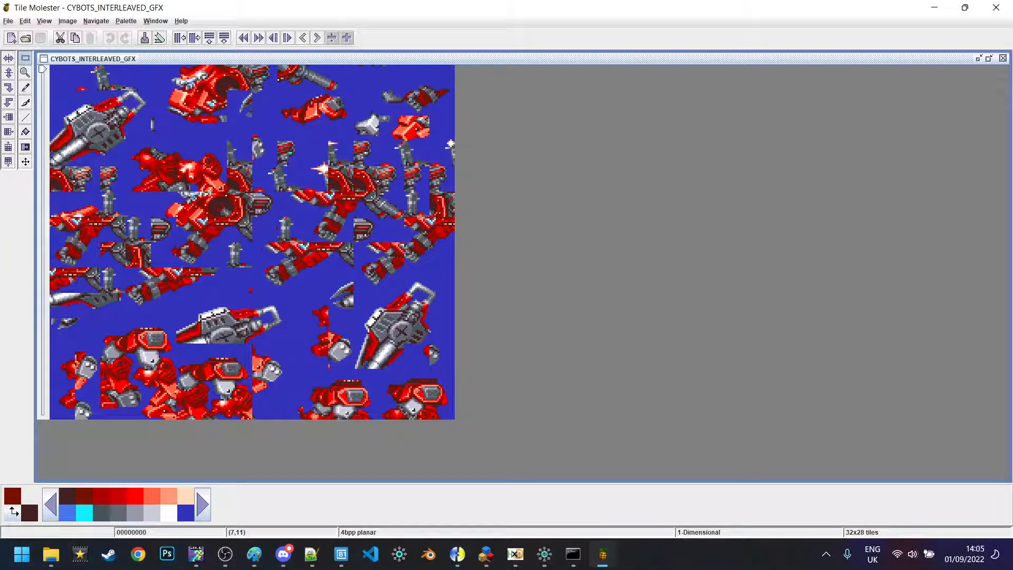
left_click(196, 554)
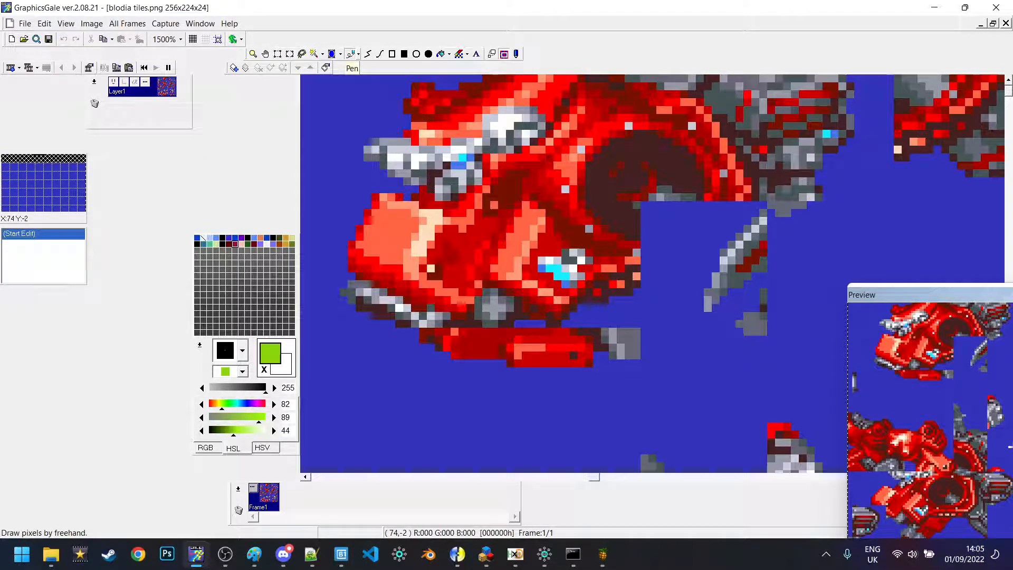
right_click(462, 157)
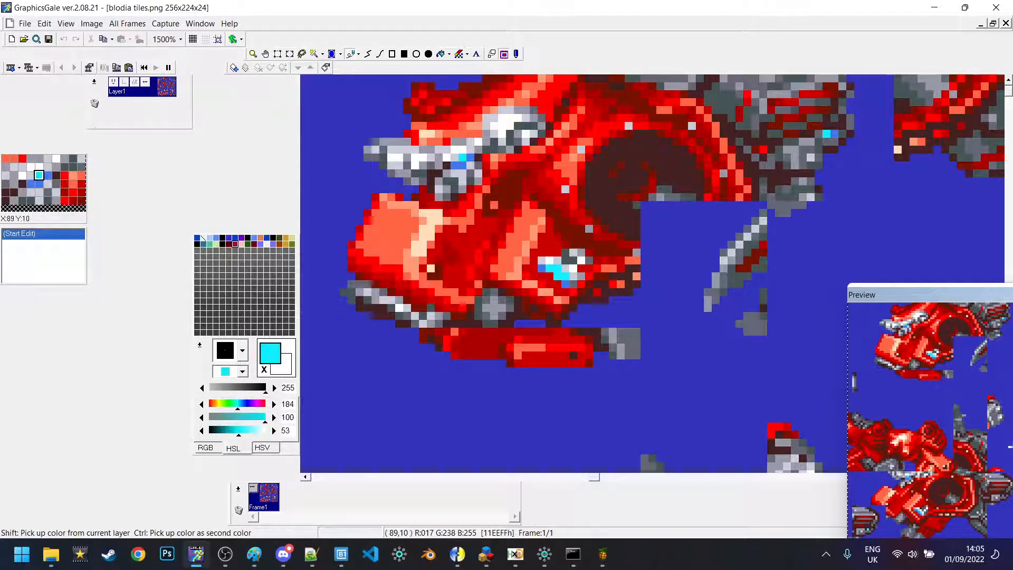
left_click(375, 220)
left_click(400, 229)
left_click_drag(368, 236, 399, 244)
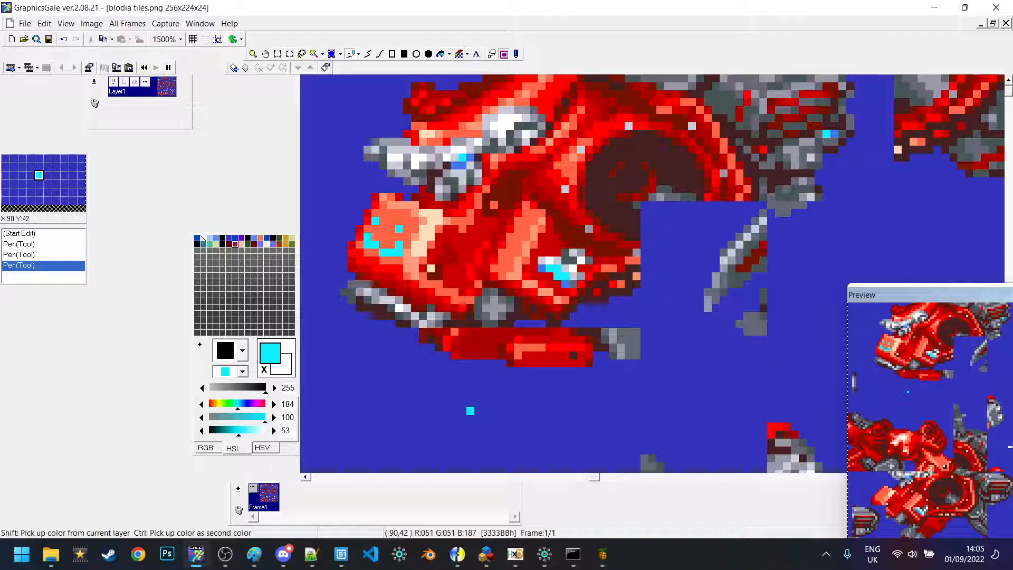
Switch to Tile Molester and paste the blodia tiles image from the Documents folder onto the canvas.
key("alt+Tab")
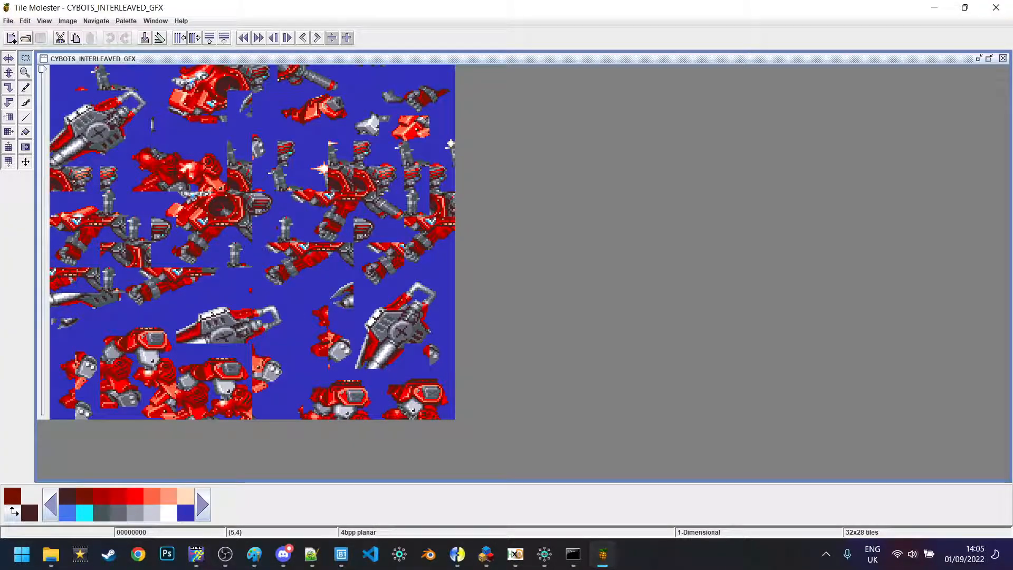
left_click(25, 21)
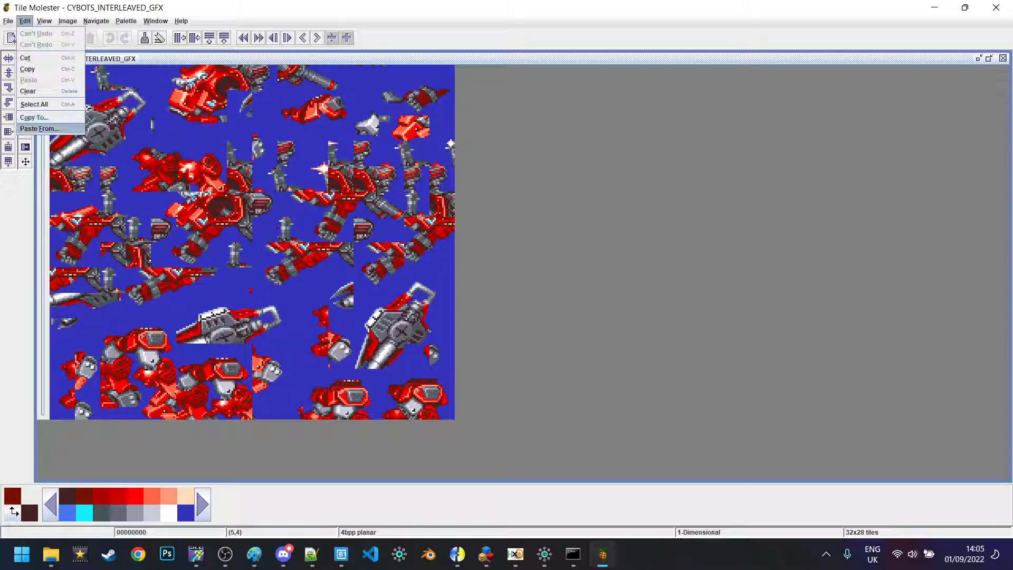
left_click(40, 129)
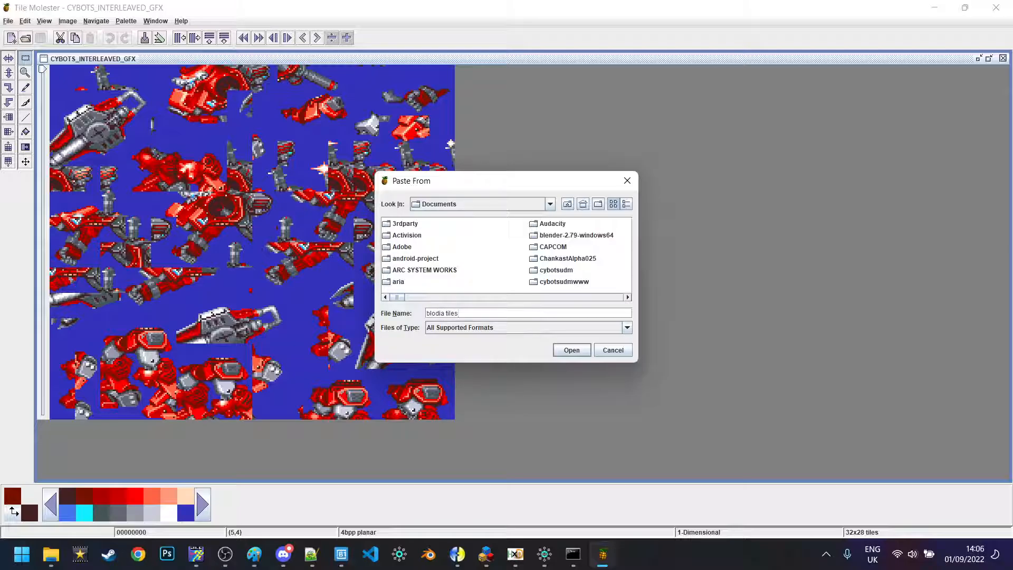
key("Return")
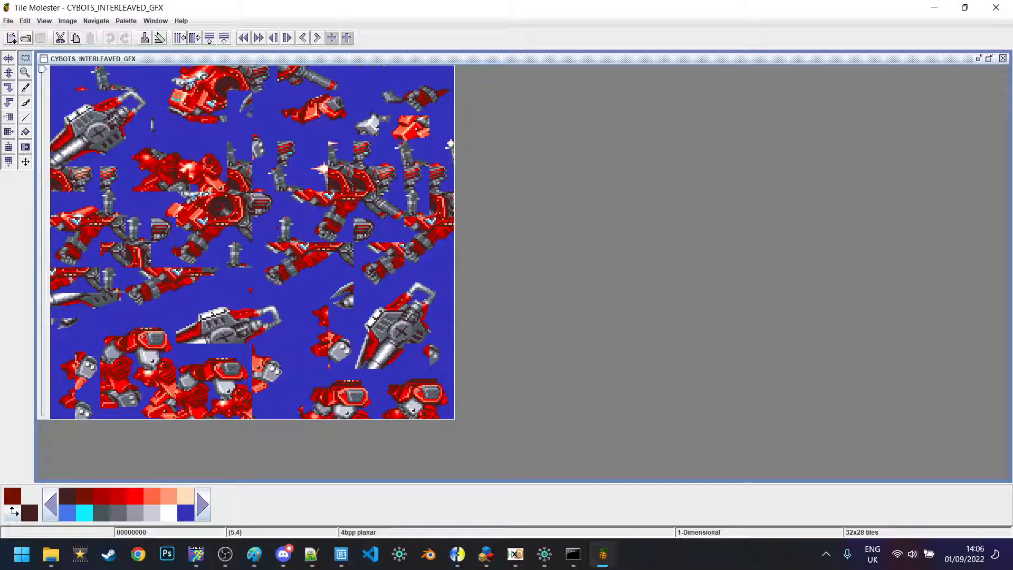
key("Escape")
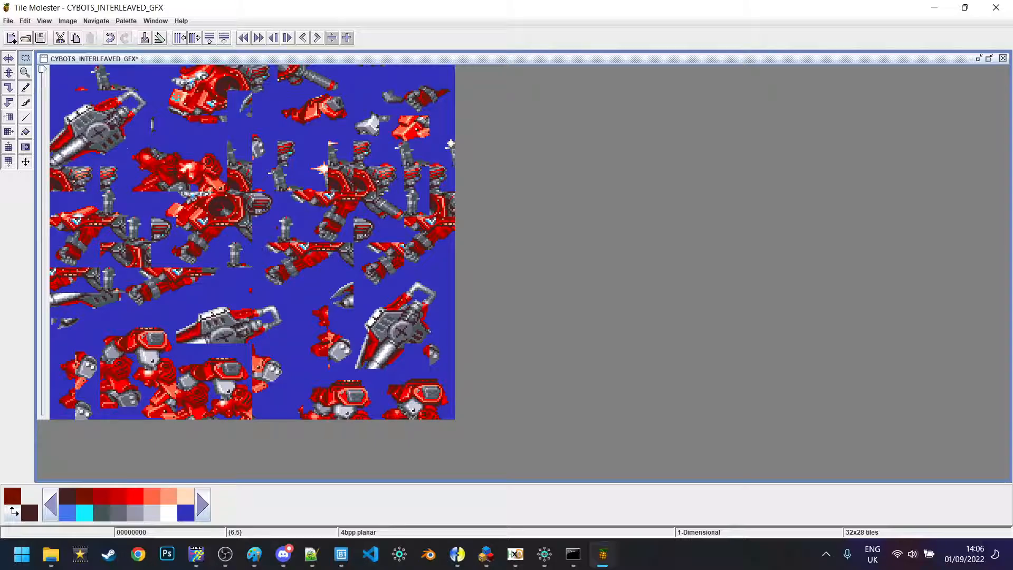
Try moving the pasted tile block across and down on the canvas, and undo the change.
left_click_drag(133, 136, 208, 149)
key("Down")
key("Down")
key("Down")
key("Down")
key("Down")
key("Down")
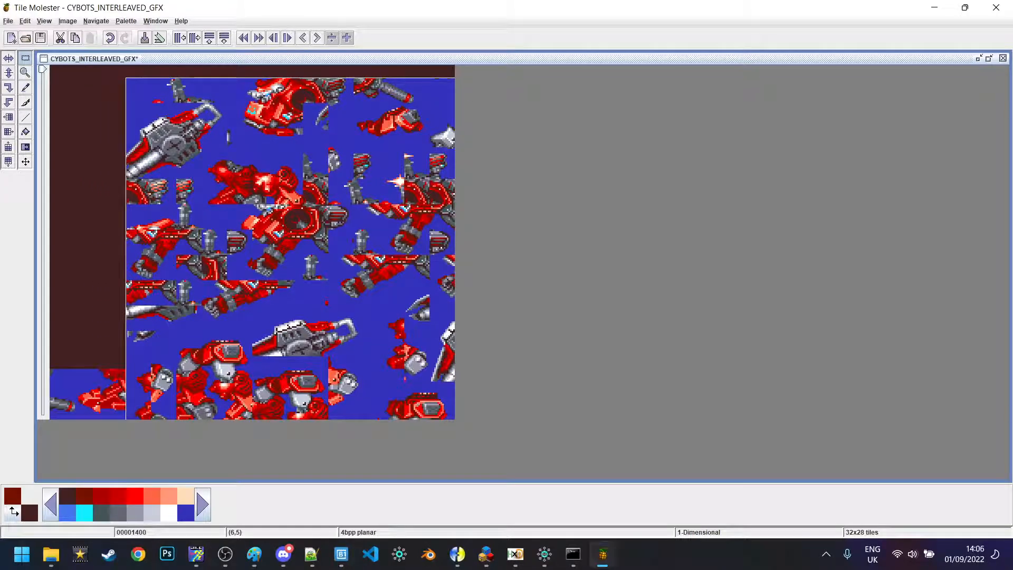
key("Up")
key("Up")
key("Up")
key("Up")
key("Up")
key("Up")
key("Up")
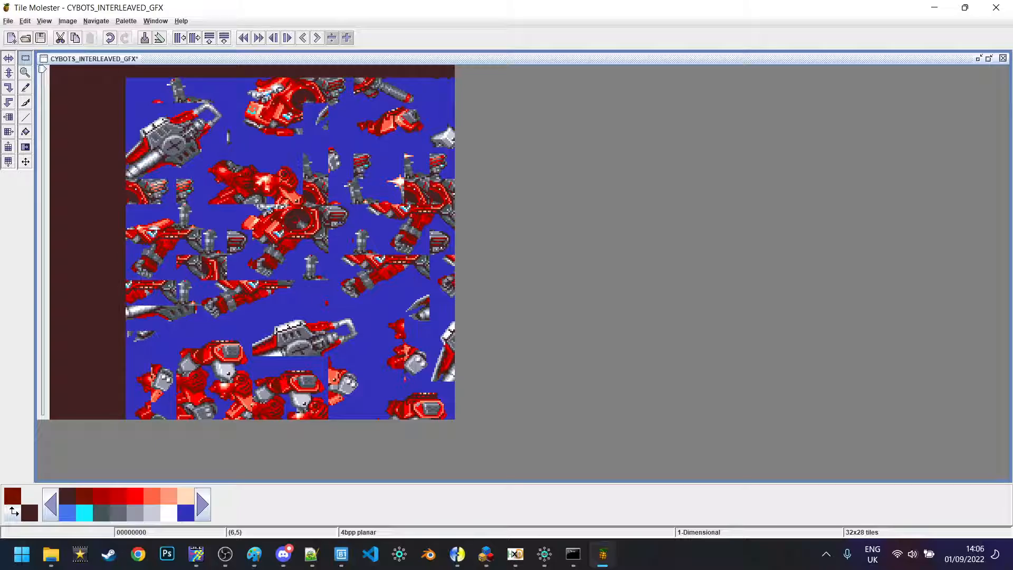
key("ctrl+z")
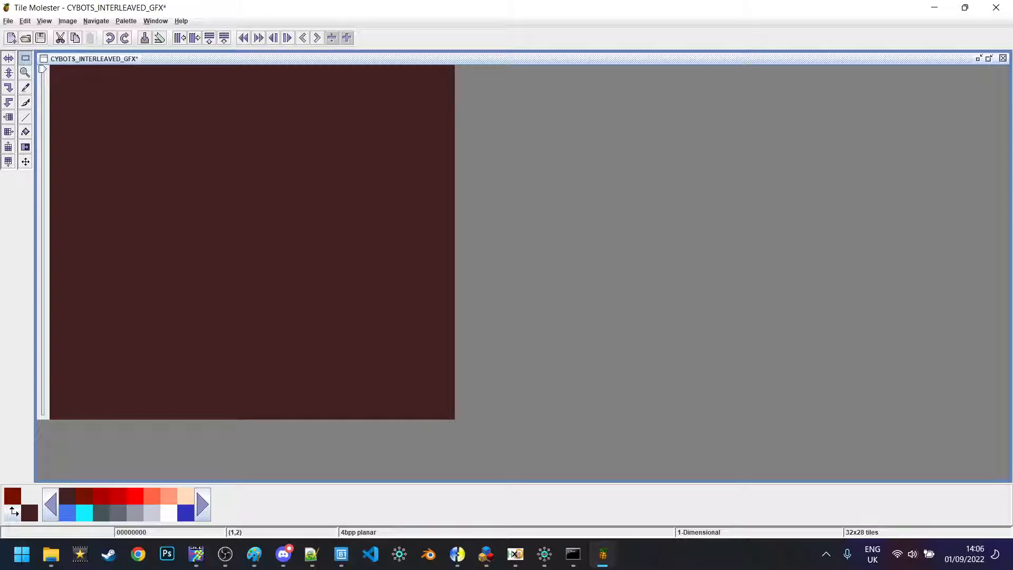
key("alt+f")
key("Down")
key("Return")
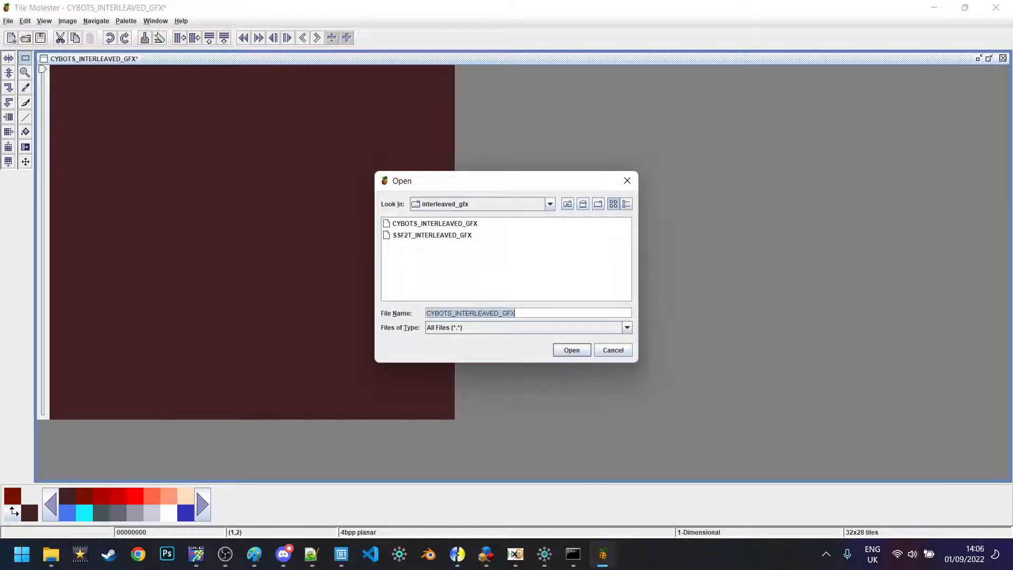
key("Escape")
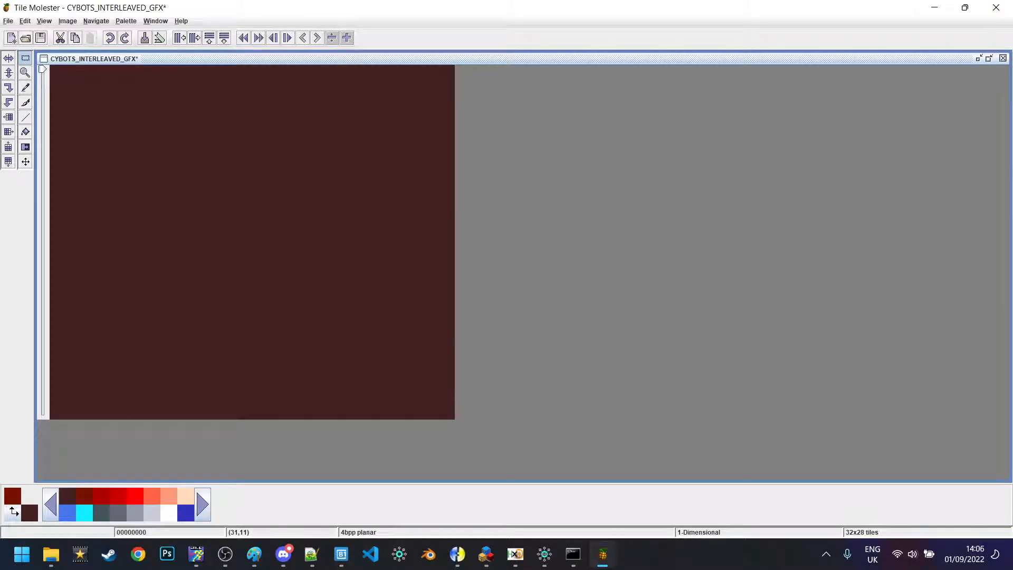
Close the modified CYBOTS_INTERLEAVED_GFX file without saving and reopen it from the recent files.
key("ctrl+F4")
key("Tab")
key("Return")
key("alt+f")
key("Down")
key("Down")
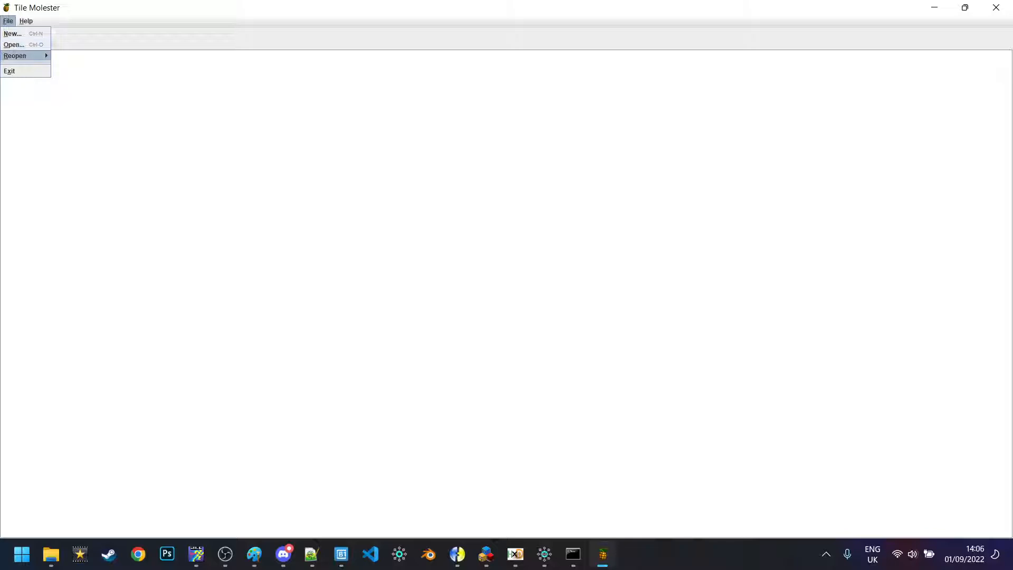
key("Up")
key("Down")
key("Right")
key("Return")
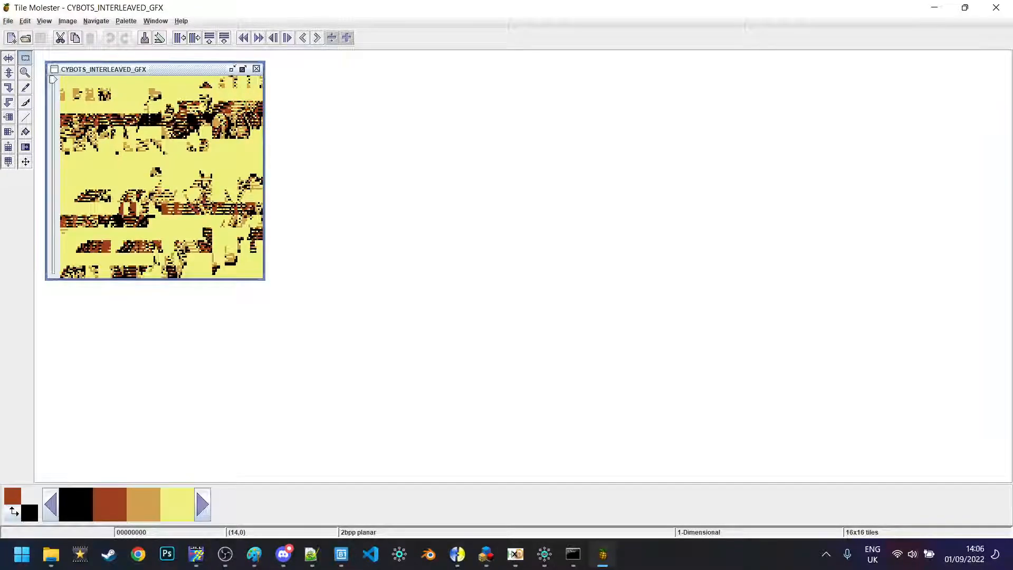
Set the codec to 4bpp planar, maximise the graphics window and change the block size to assemble the sprite tiles.
key("alt+v")
key("Right")
key("Down")
key("Down")
key("Down")
key("Return")
key("alt+v")
key("Down")
key("Down")
key("Down")
key("Down")
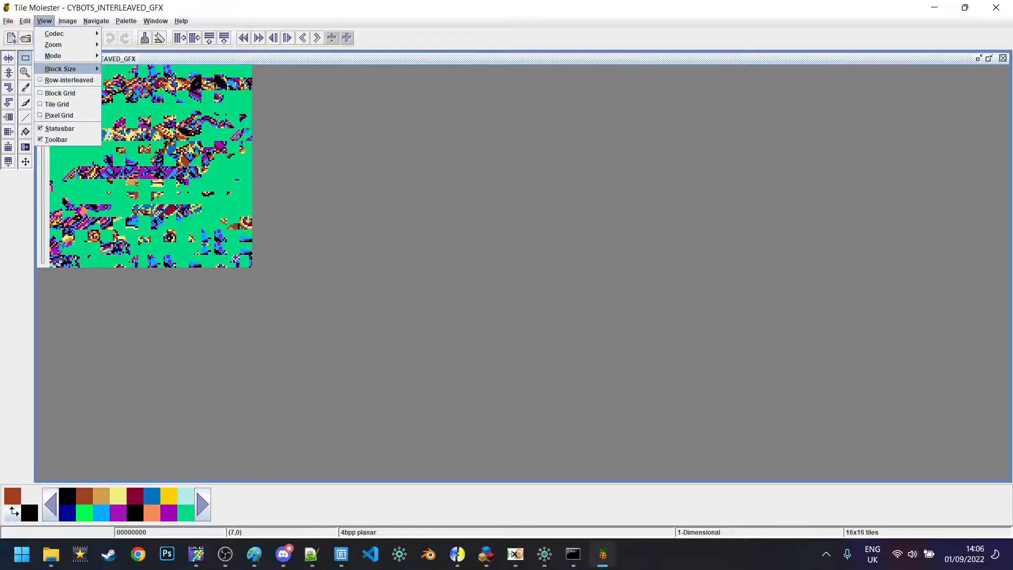
key("Return")
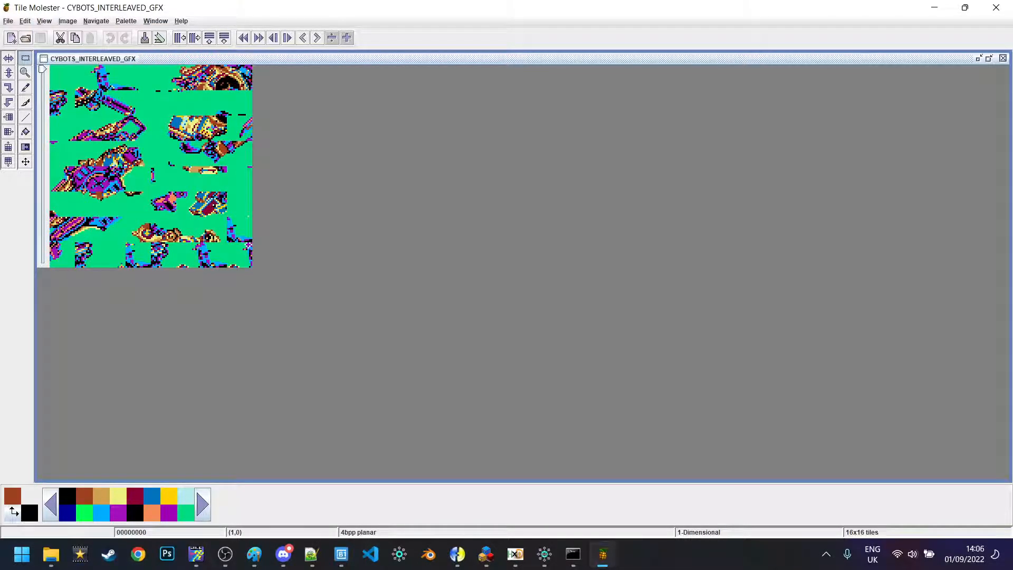
Enlarge the canvas to 32 tiles wide and 27 tiles high.
key("shift+Right")
key("shift+Right")
key("shift+Right")
key("shift+Right")
key("shift+Right")
key("shift+Right")
key("shift+Right")
key("shift+Right")
key("shift+Right")
key("shift+Right")
key("shift+Right")
key("shift+Right")
key("shift+Right")
key("shift+Right")
key("shift+Right")
key("shift+Right")
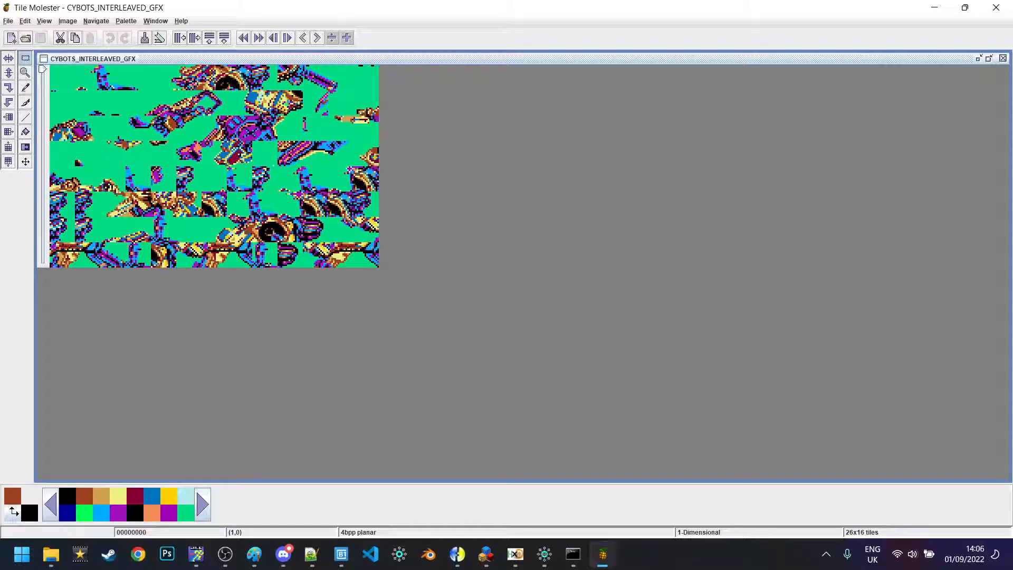
key("shift+Down")
key("shift+Down")
key("shift+Down")
key("shift+Down")
key("shift+Down")
key("shift+Down")
key("shift+Down")
key("shift+Down")
key("shift+Down")
key("shift+Down")
key("shift+Down")
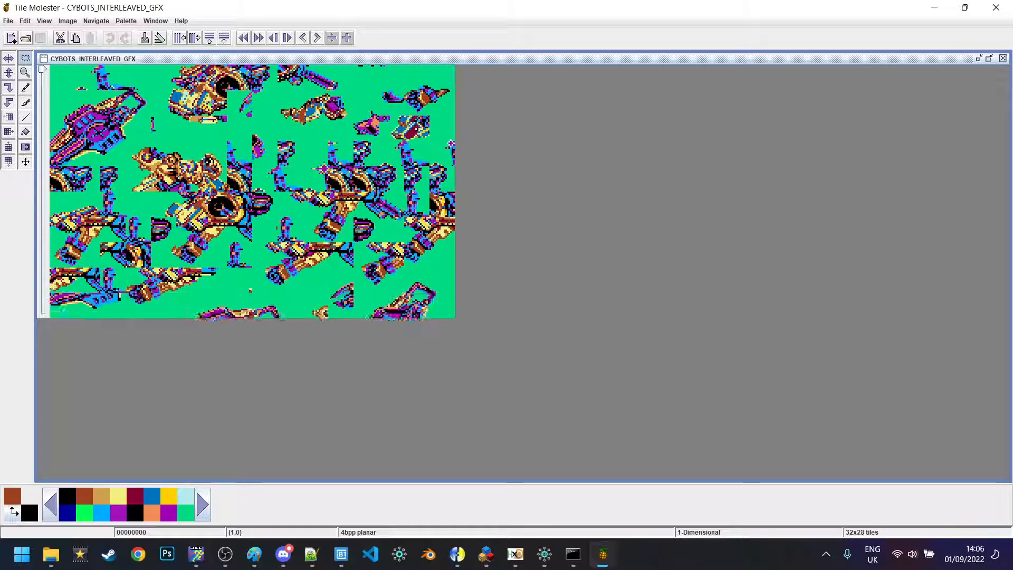
Apply the edited Blodia palette to the reopened graphics by importing it from the external palette file.
key("alt+p")
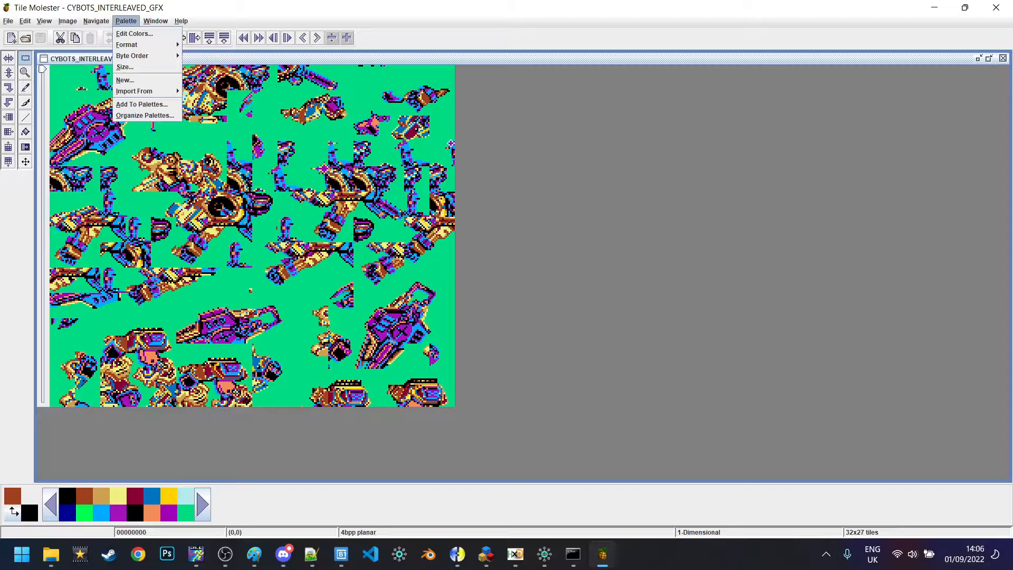
mouse_move(134, 92)
left_click(204, 103)
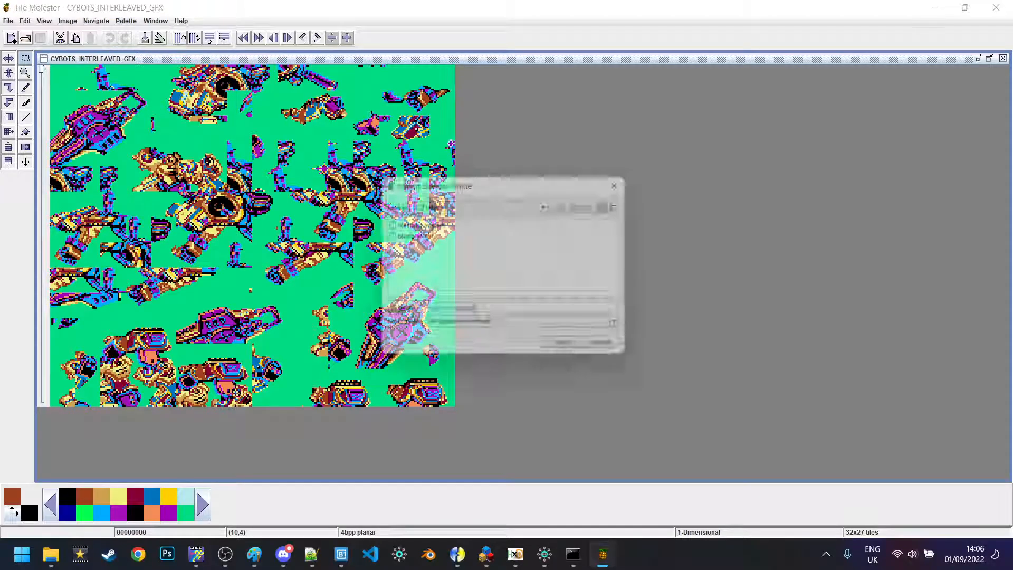
key("Return")
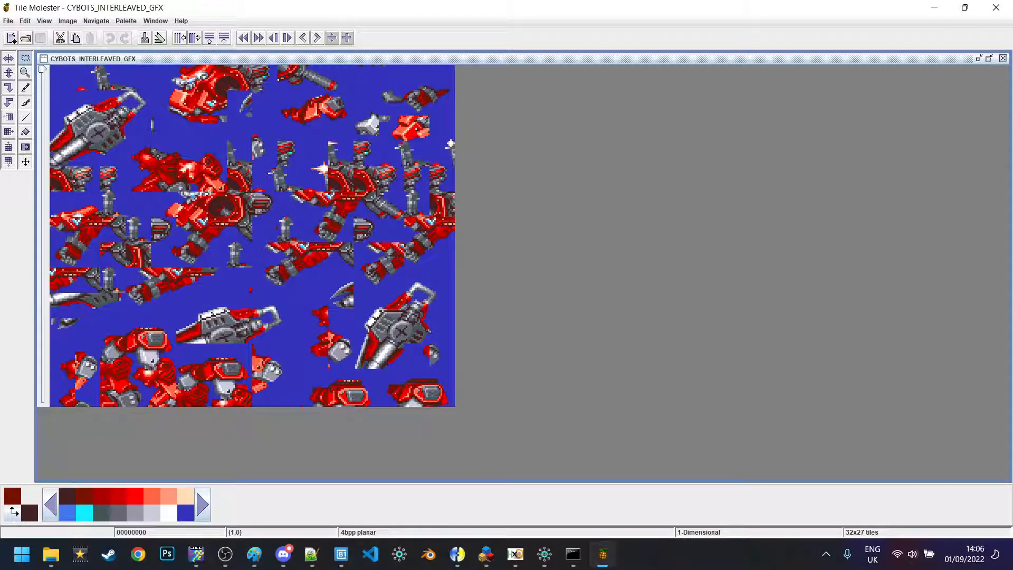
Paste the edited sprite image from its file into the CYBOTS_INTERLEAVED_GFX canvas and save the graphics file.
left_click(44, 21)
mouse_move(24, 21)
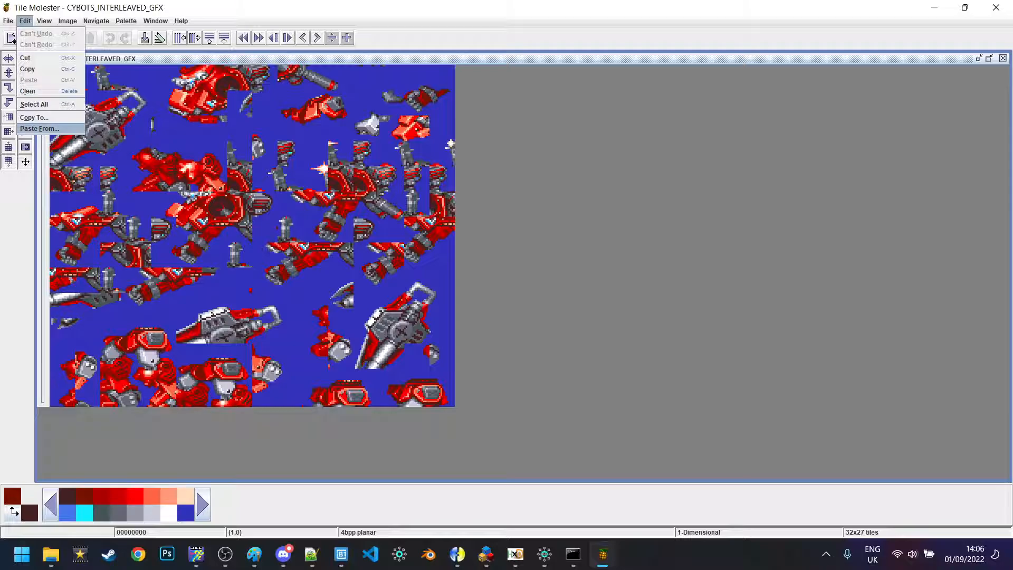
left_click(39, 129)
key("Return")
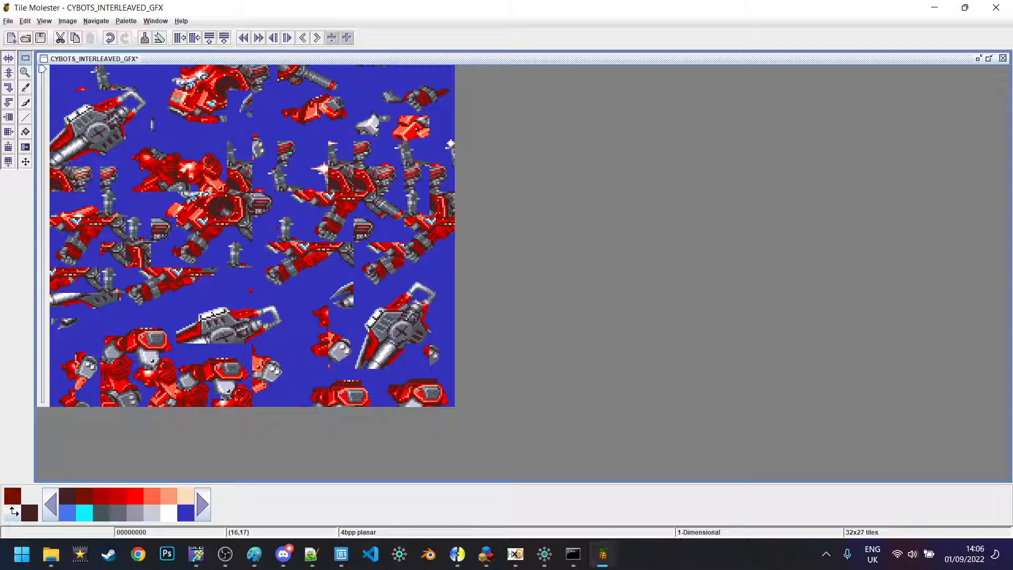
key("ctrl+s")
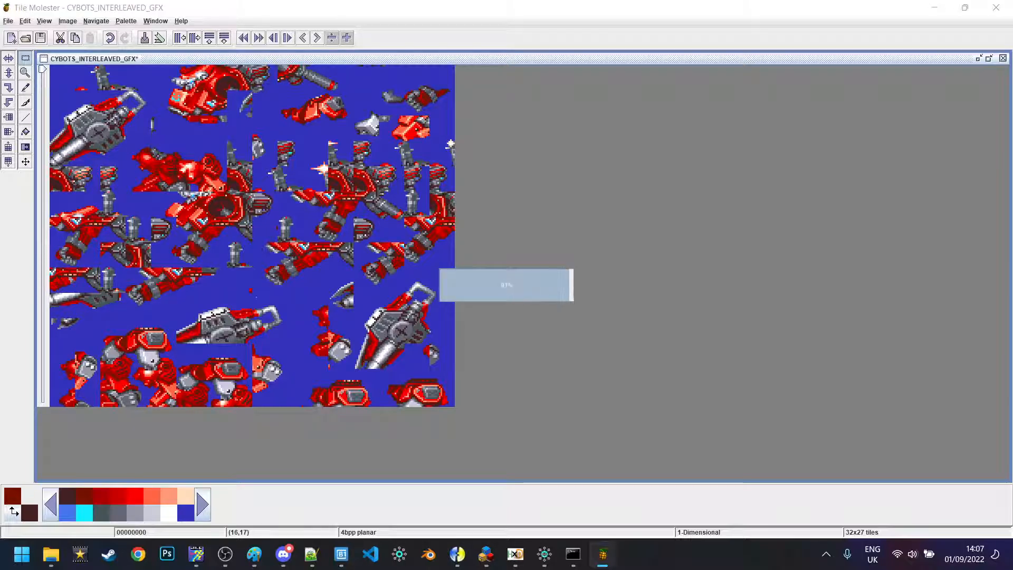
Run Yoshins ARCADE GFX Stitcher.py from the stitcher 1_0 folder and de-interleave the cybots ROM with option 2.
mouse_move(51, 554)
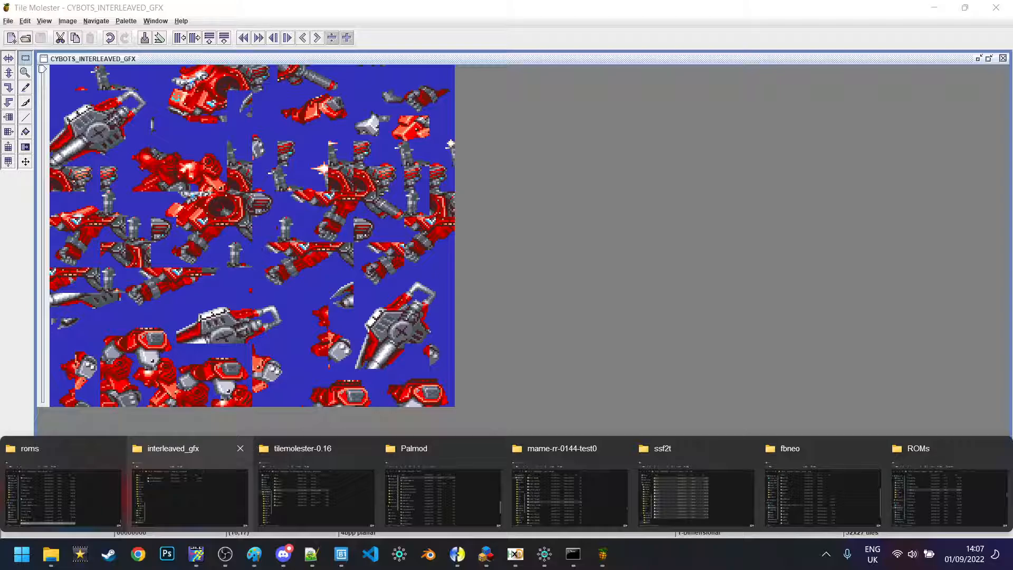
left_click(190, 496)
left_click(316, 79)
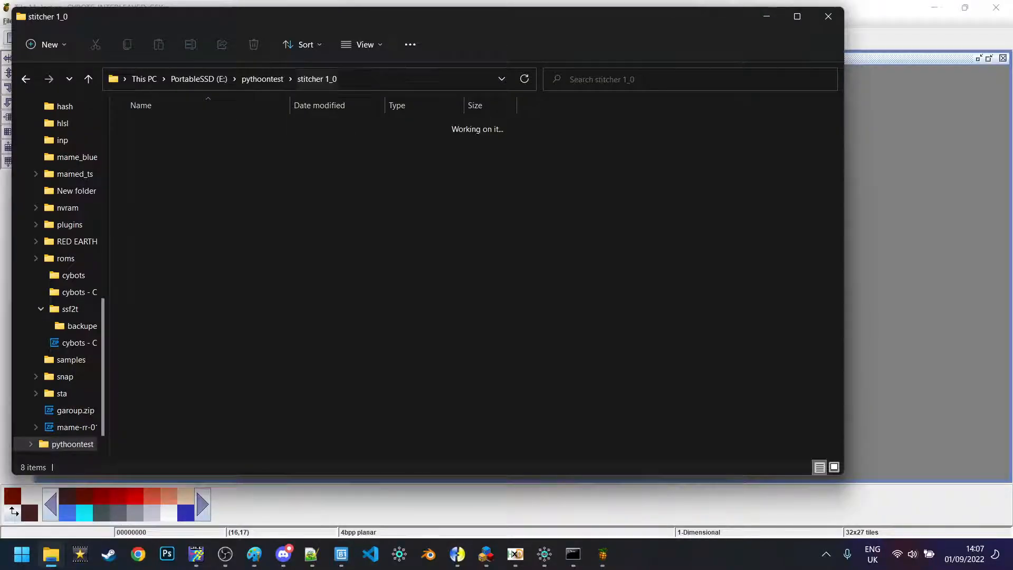
left_click(192, 279)
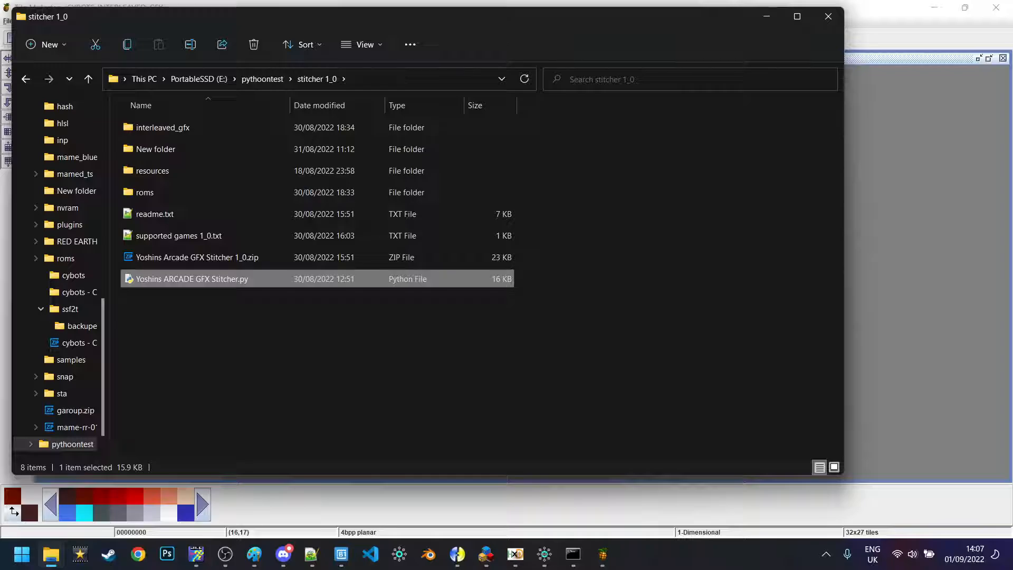
key("Return")
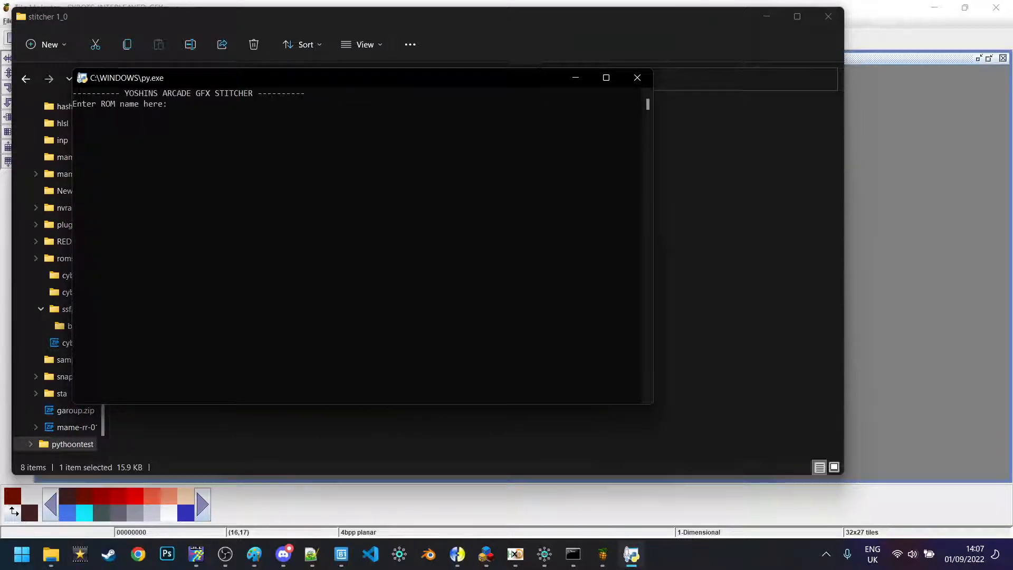
type("cybots")
key("Return")
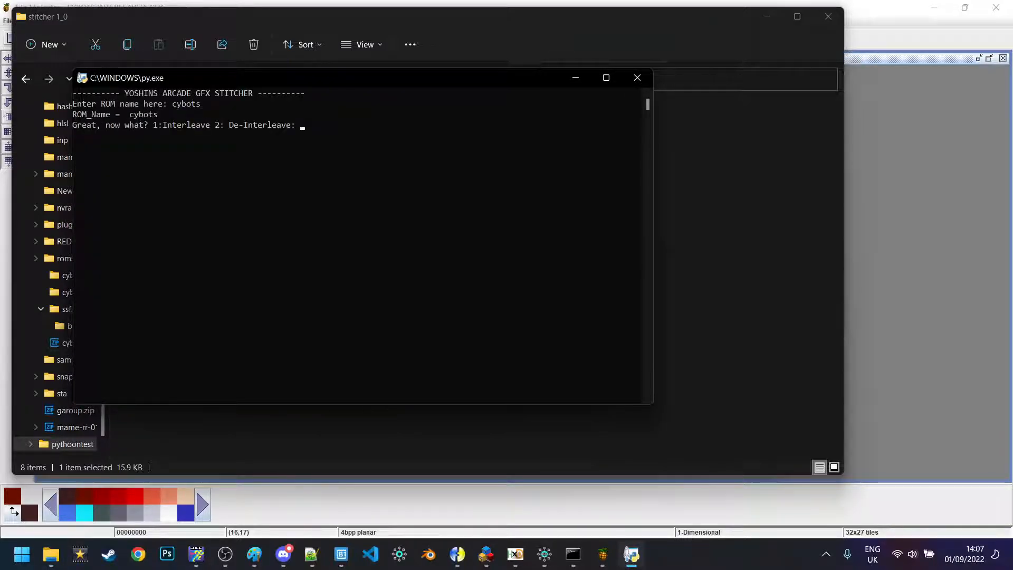
type("2")
key("Return")
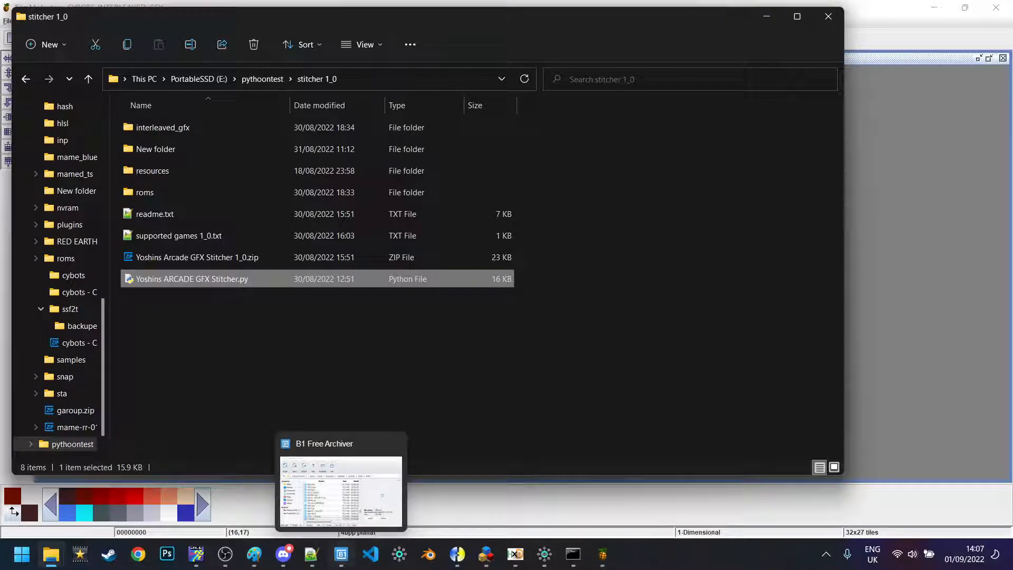
Switch to B1 Free Archiver and open the cybots.zip archive in the fbneo ROMs folder.
left_click(341, 554)
scroll(364, 369, "up", 6)
scroll(364, 385, "up", 15)
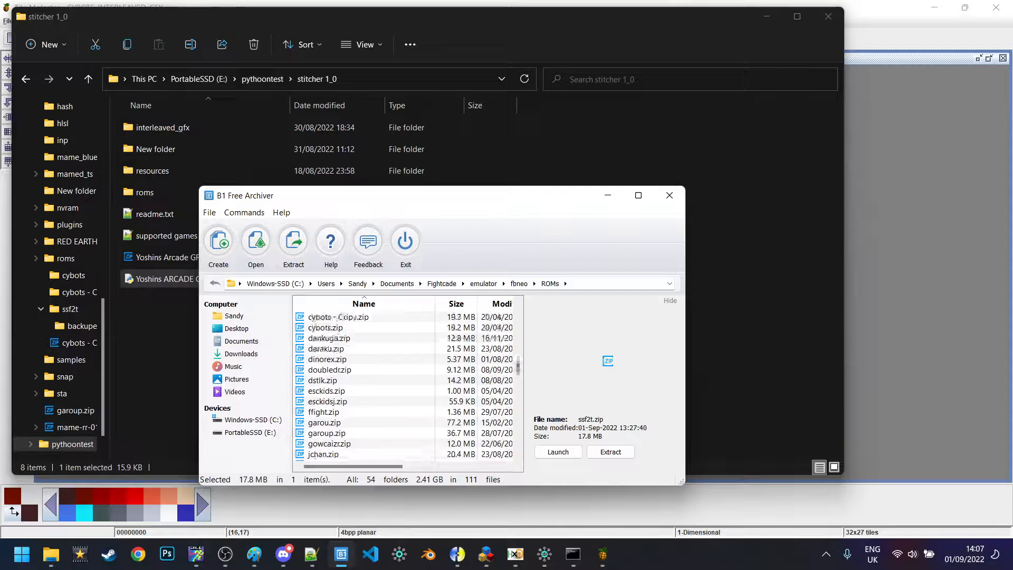
double_click(325, 390)
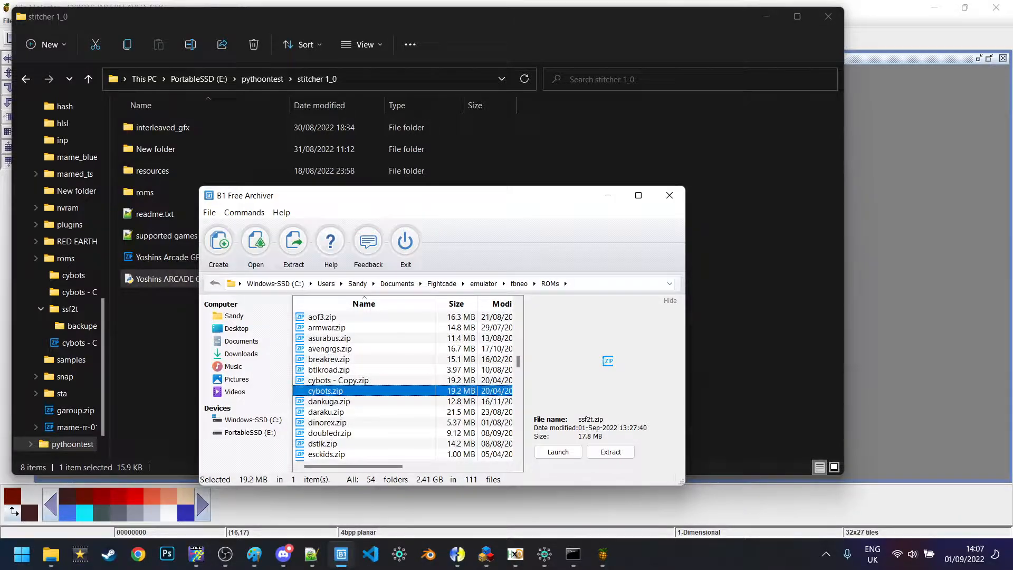
Add all files from the stitcher's roms\cybots folder to cybots.zip, replacing the existing ones.
left_click(219, 245)
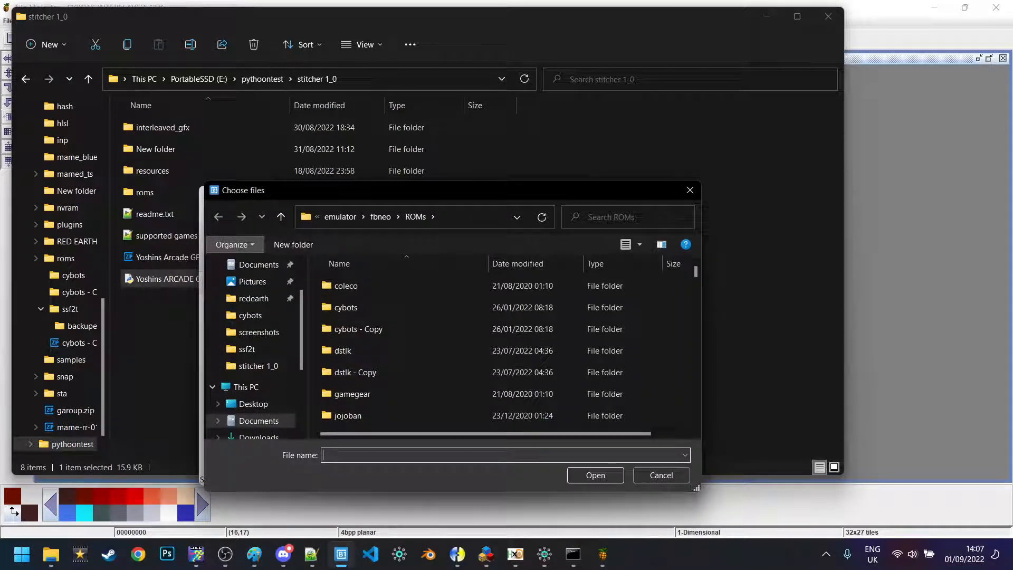
left_click(258, 366)
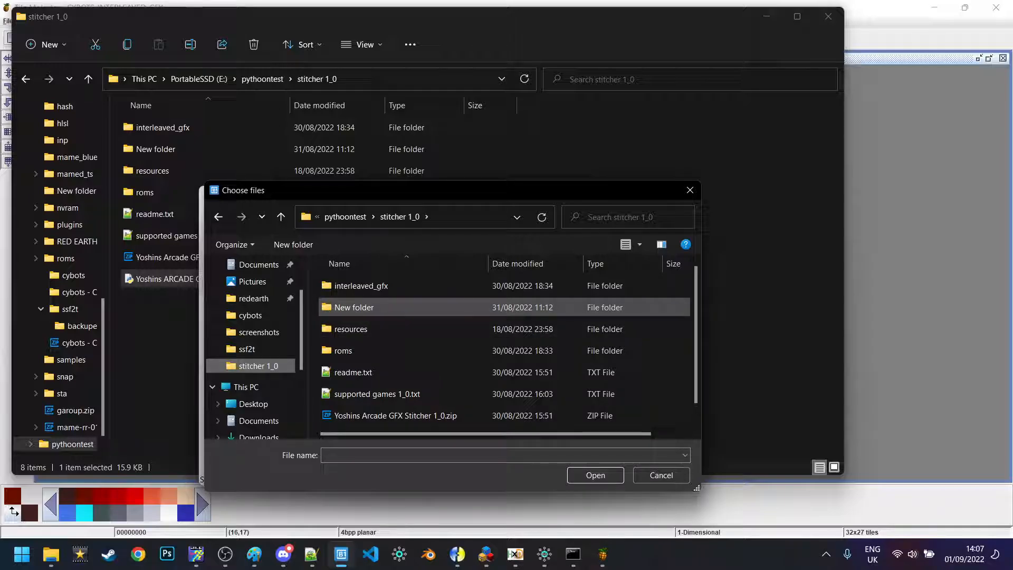
double_click(343, 350)
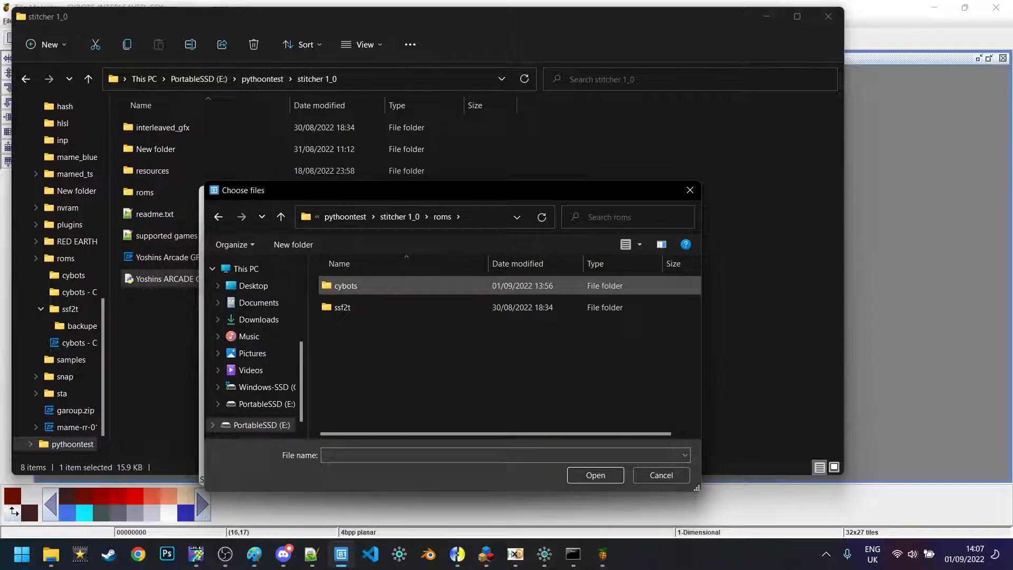
double_click(345, 286)
left_click(347, 328)
key("ctrl+a")
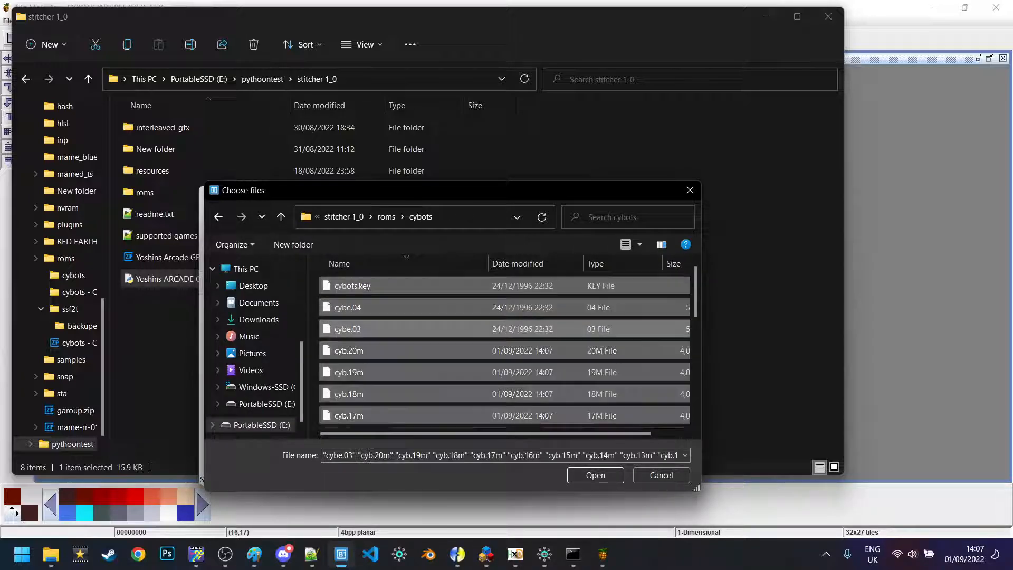
left_click(595, 475)
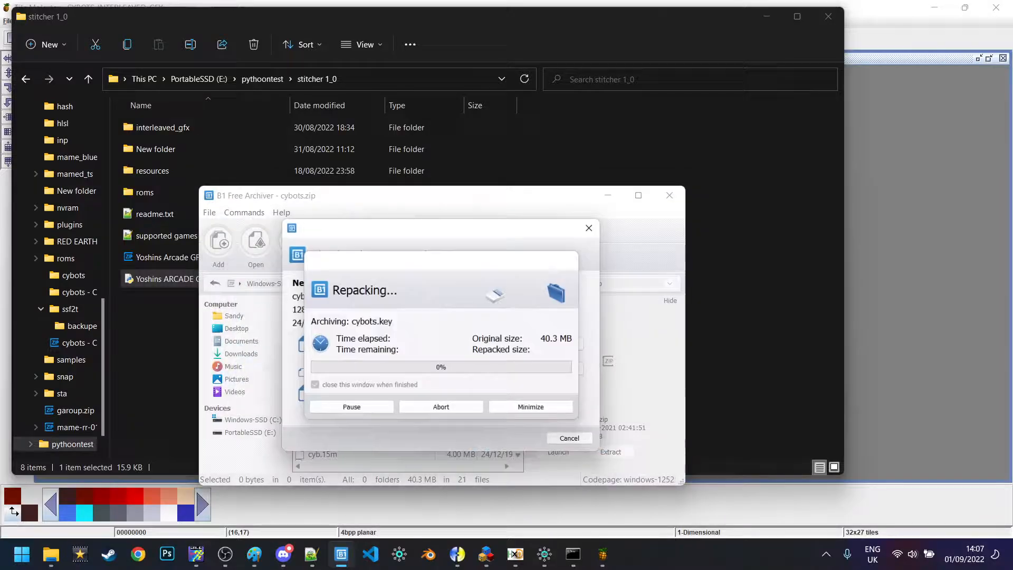
left_click(547, 344)
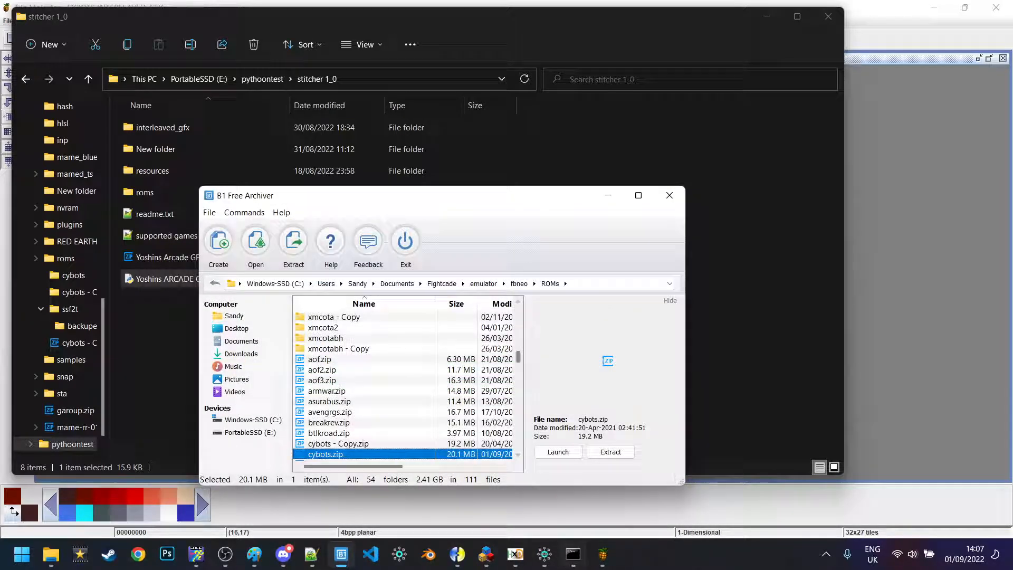
Switch to Fightcade FBNeo and load Cyberbots - fullmetal madness from the game list.
left_click(543, 554)
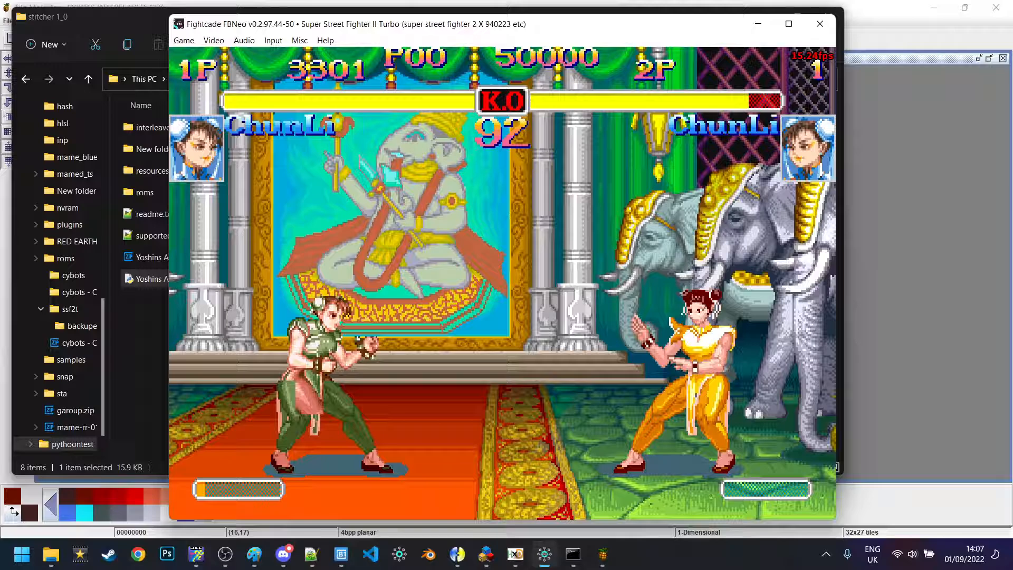
key("F6")
type("cybe")
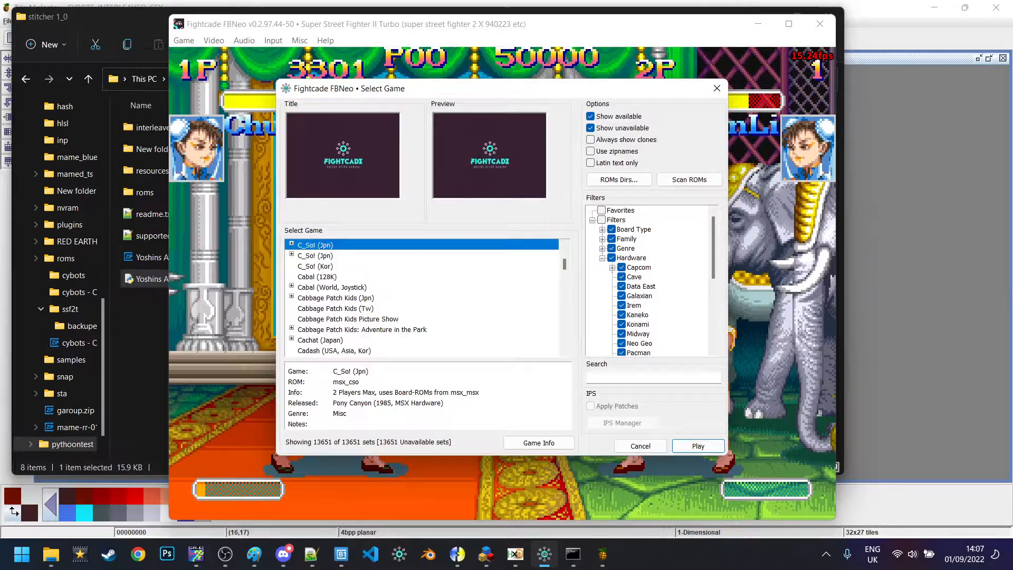
type("rbots")
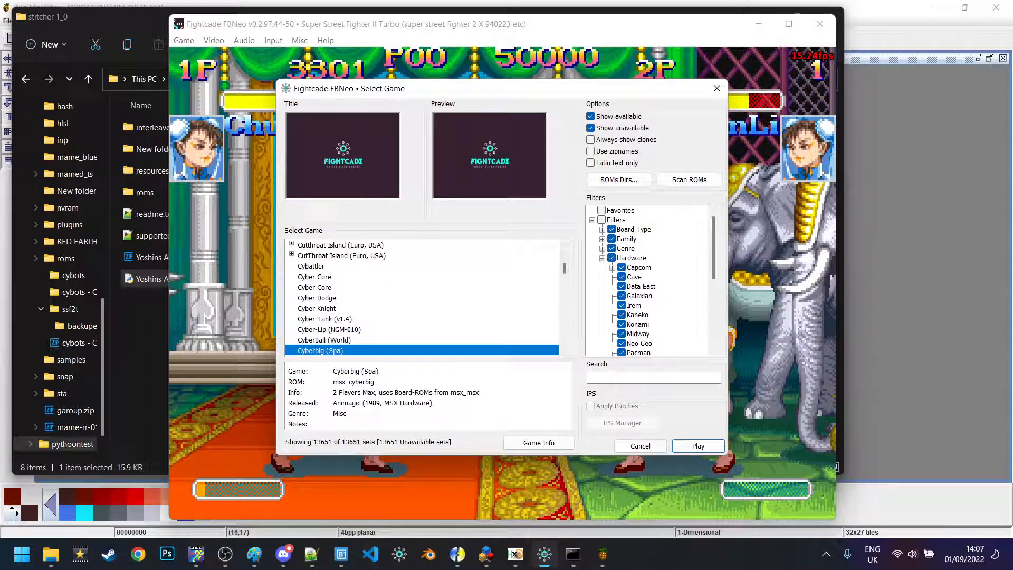
key("Down")
key("Down")
key("Up")
key("Up")
key("Return")
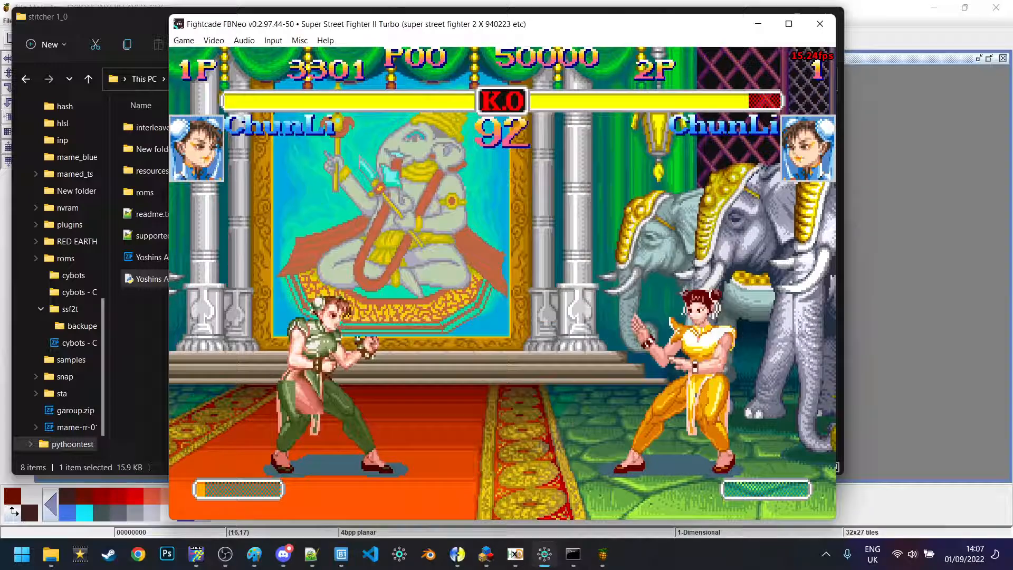
key("Return")
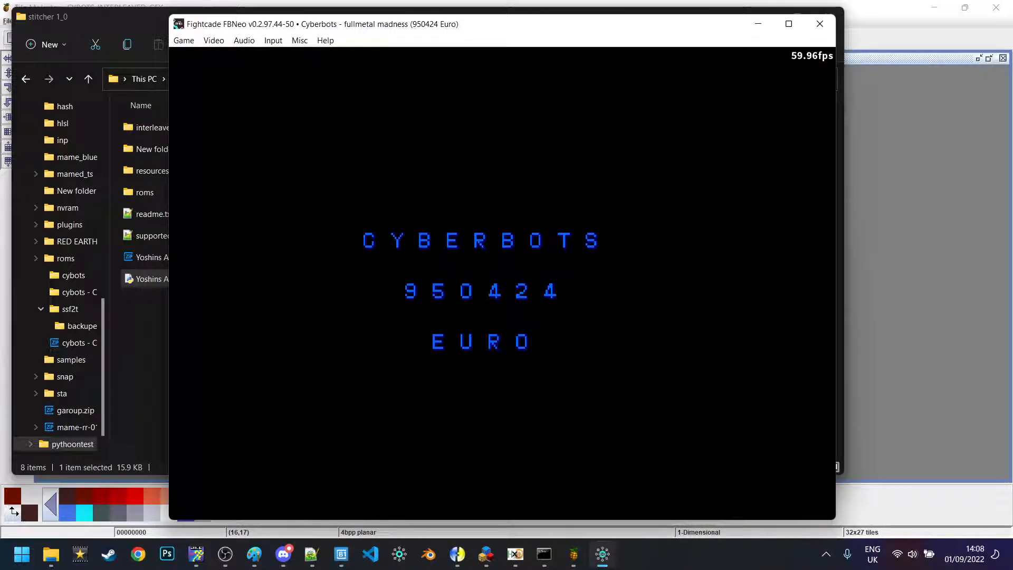
Insert credits in Cyberbots and start a two-player game.
key("5")
key("5")
key("5")
key("5")
key("1")
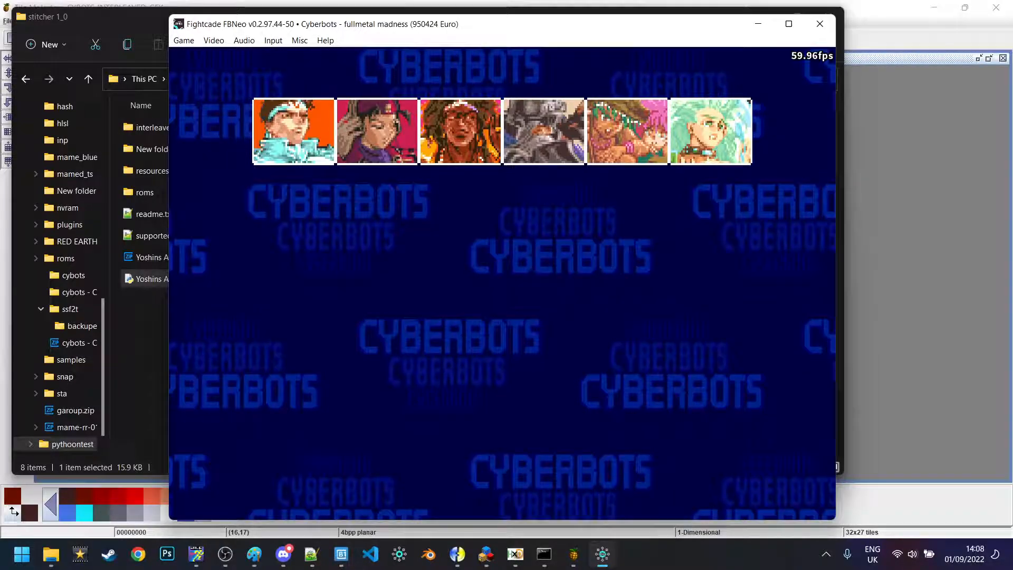
key("2")
Pick Jin for player one and Arieta for player two, with the Blodia body type for both.
key("z")
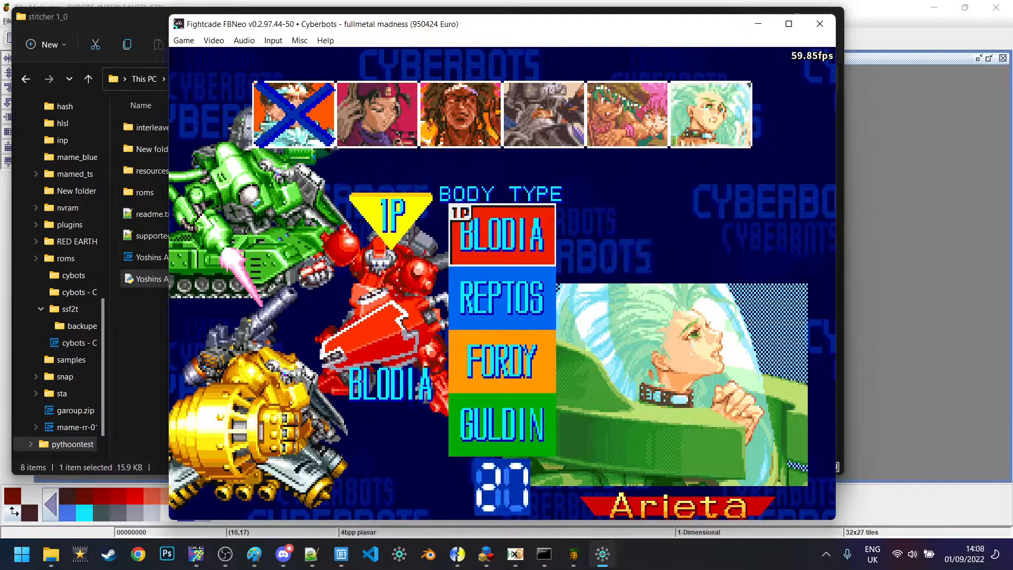
key("z")
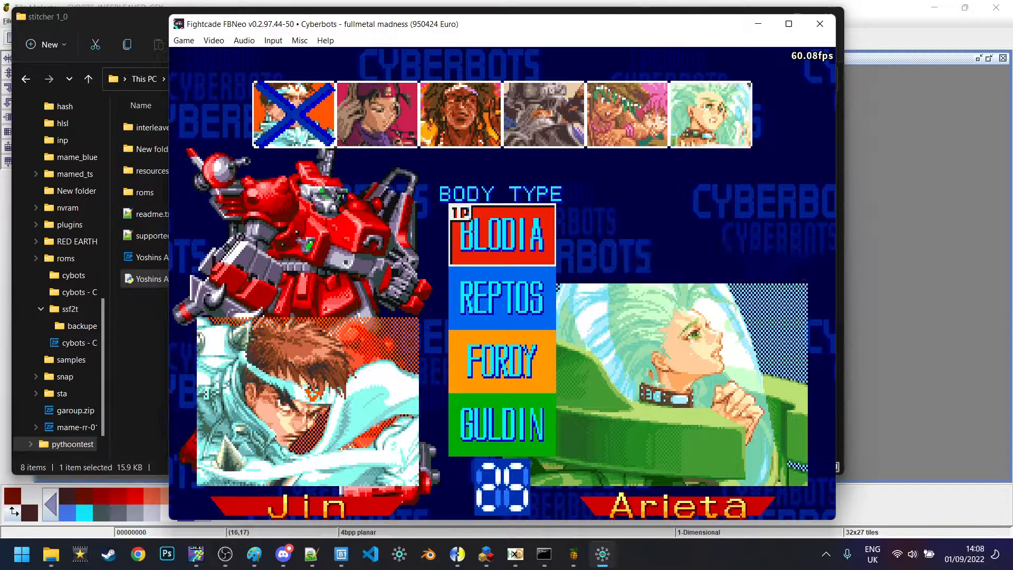
key("z")
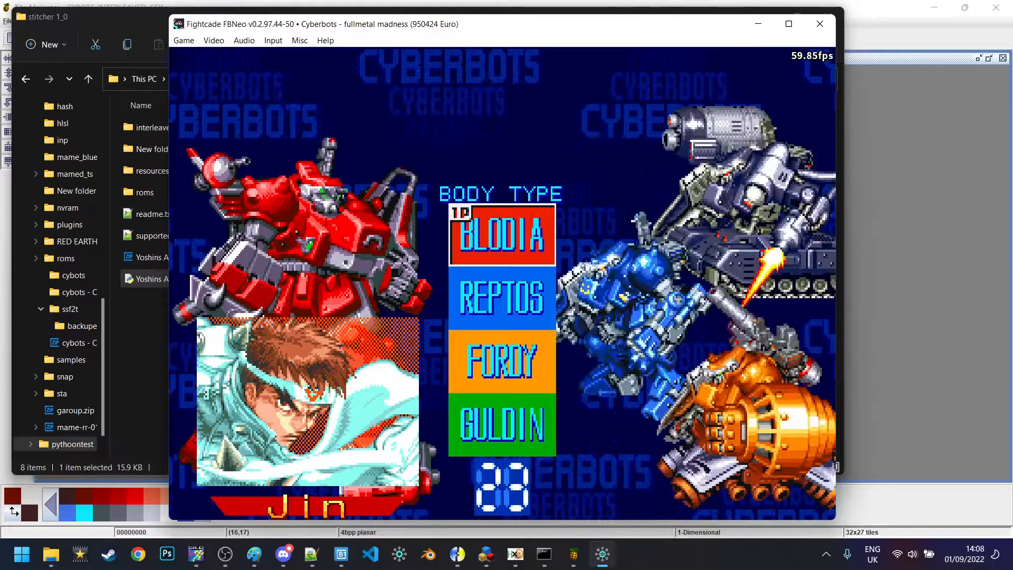
key("z")
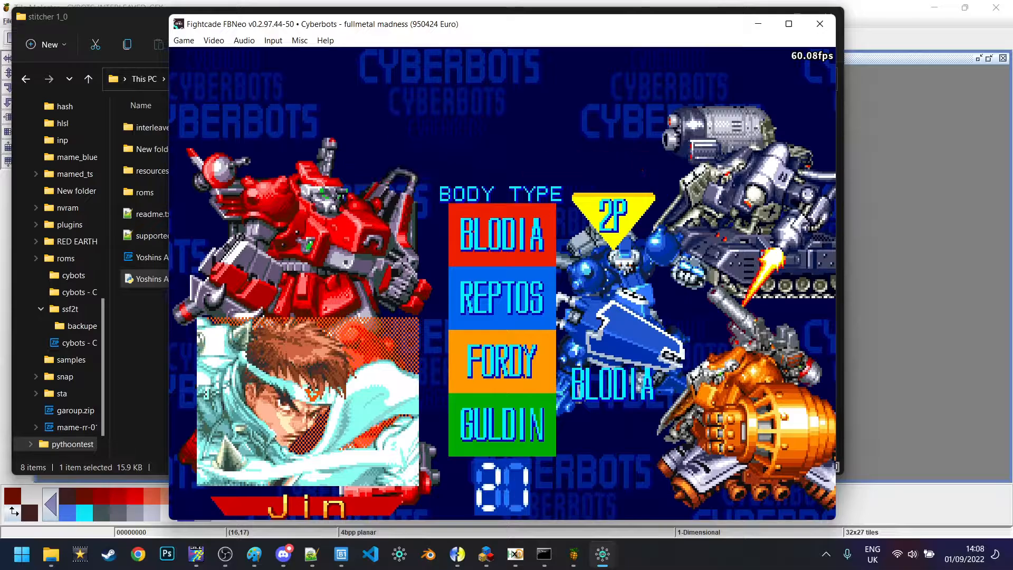
key("z")
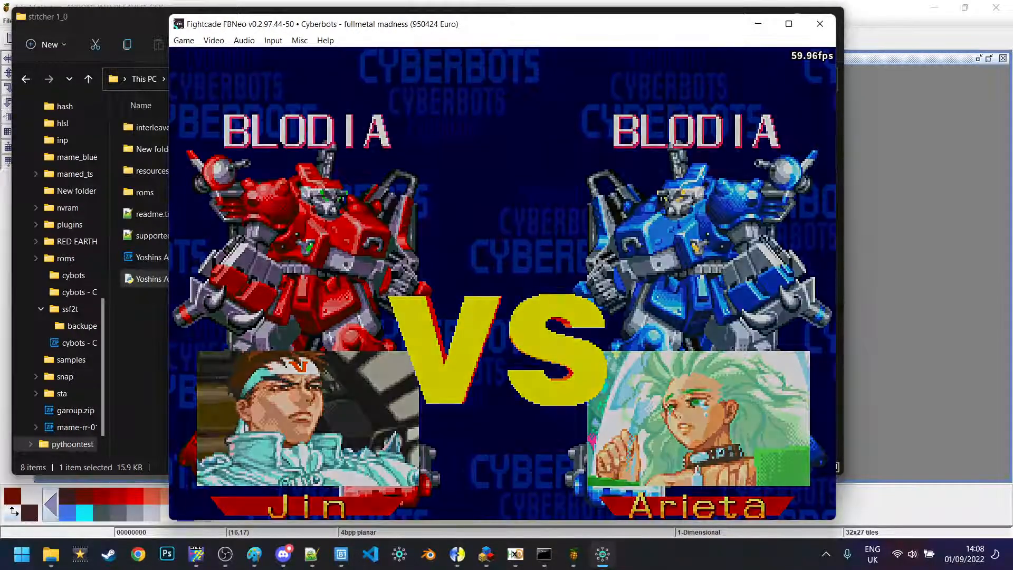